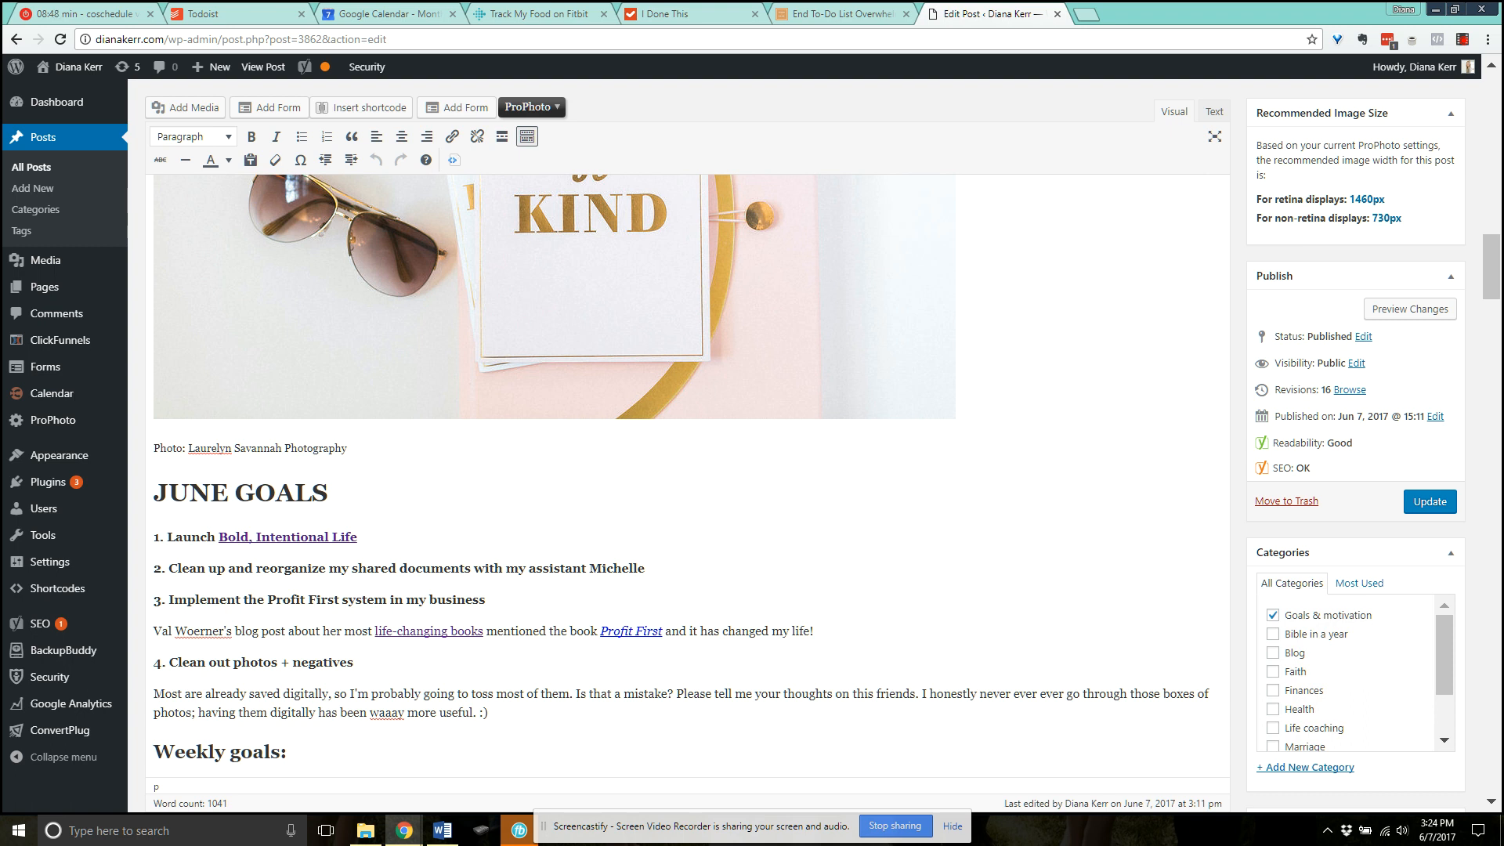
# - Review the June goals post down to the social messages already scheduled for today in its CoSchedule section
pyautogui.scroll(-1, 827, 446)
pyautogui.scroll(-15, 827, 446)
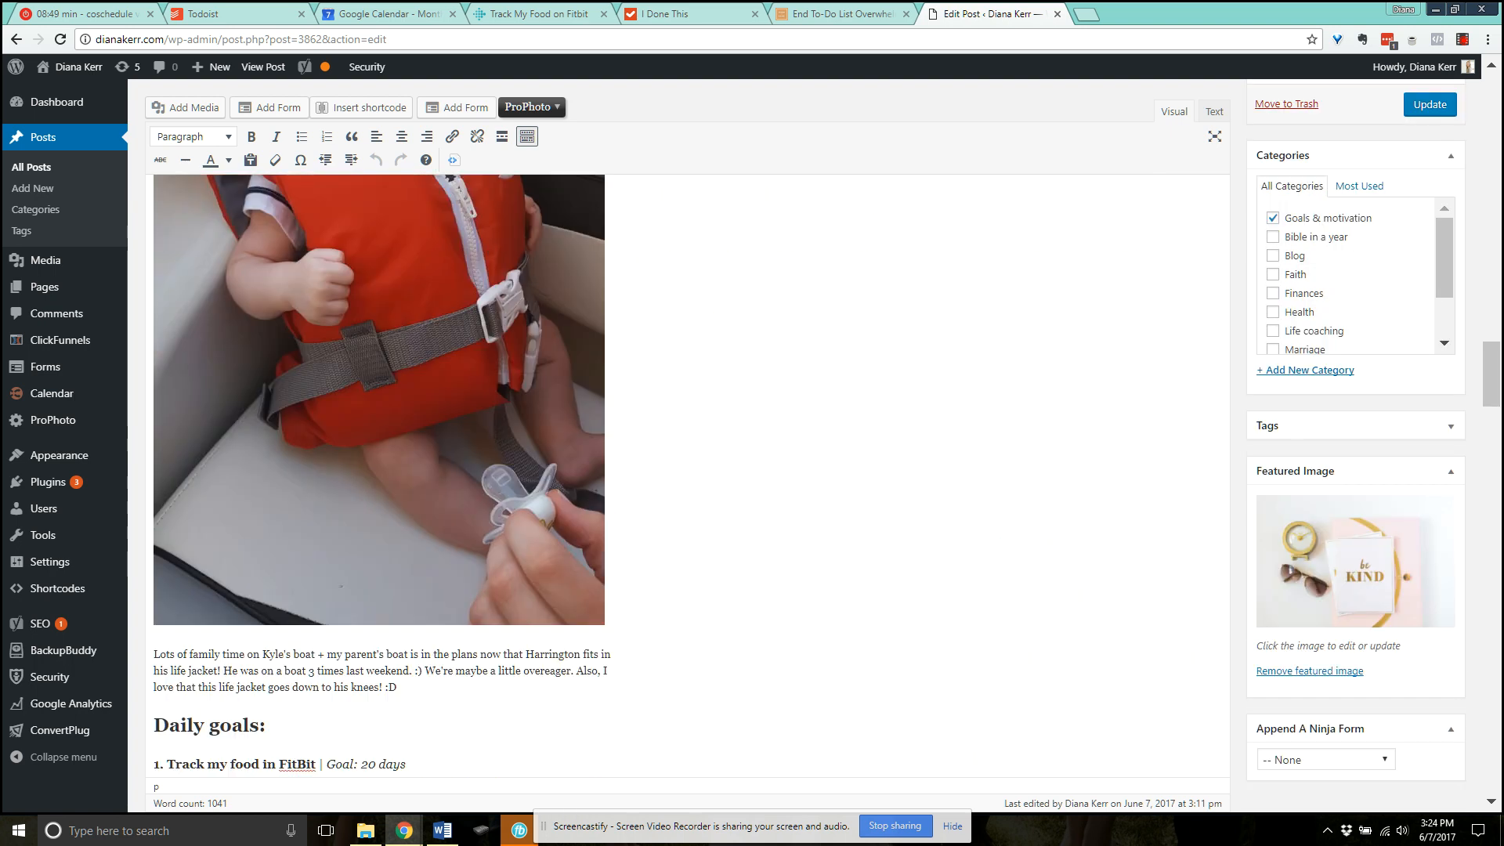
pyautogui.scroll(-15, 688, 446)
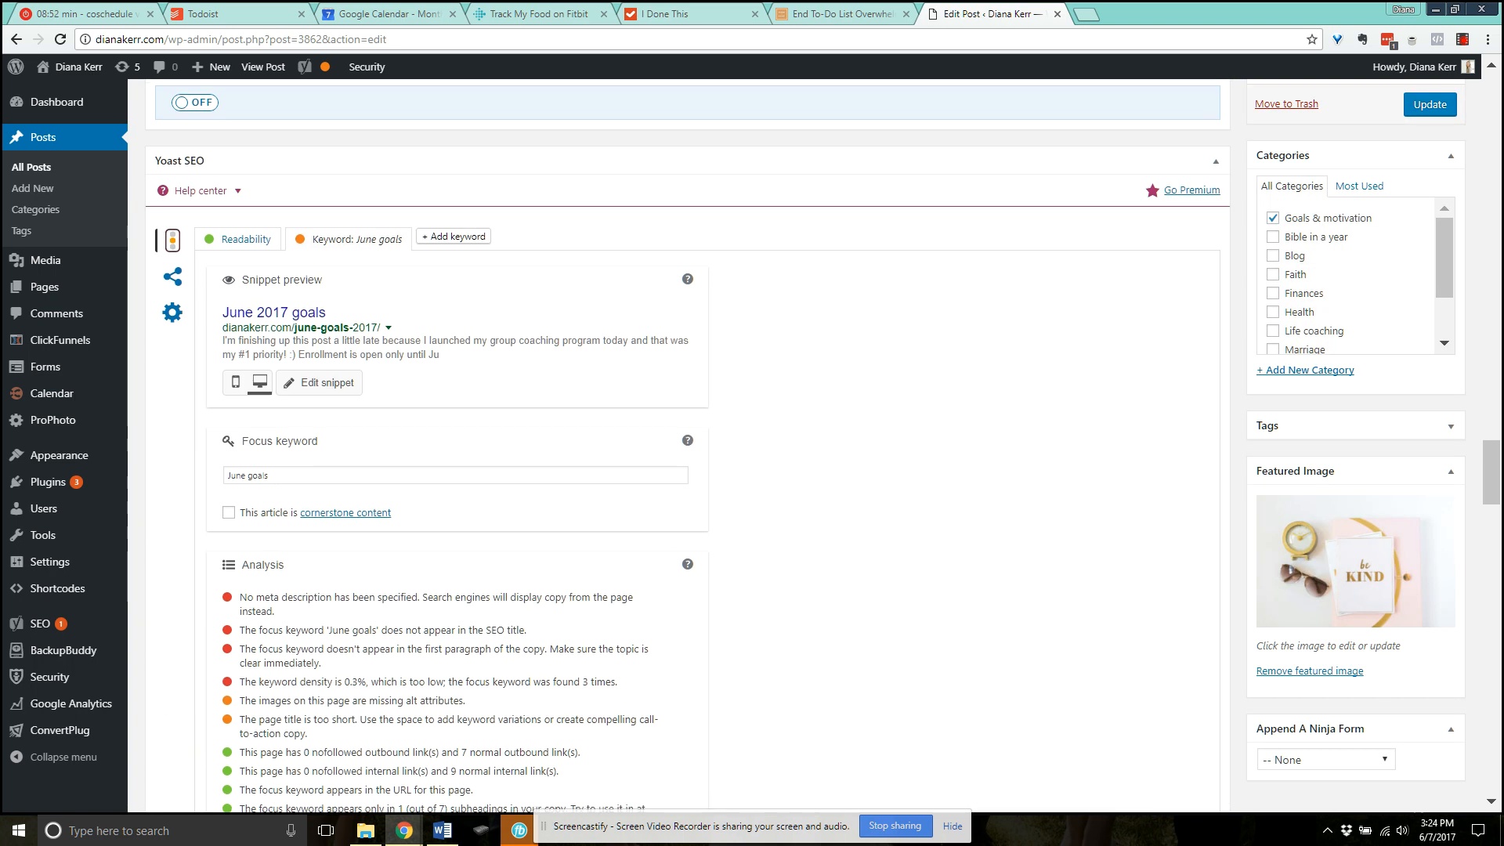
pyautogui.scroll(-12, 688, 446)
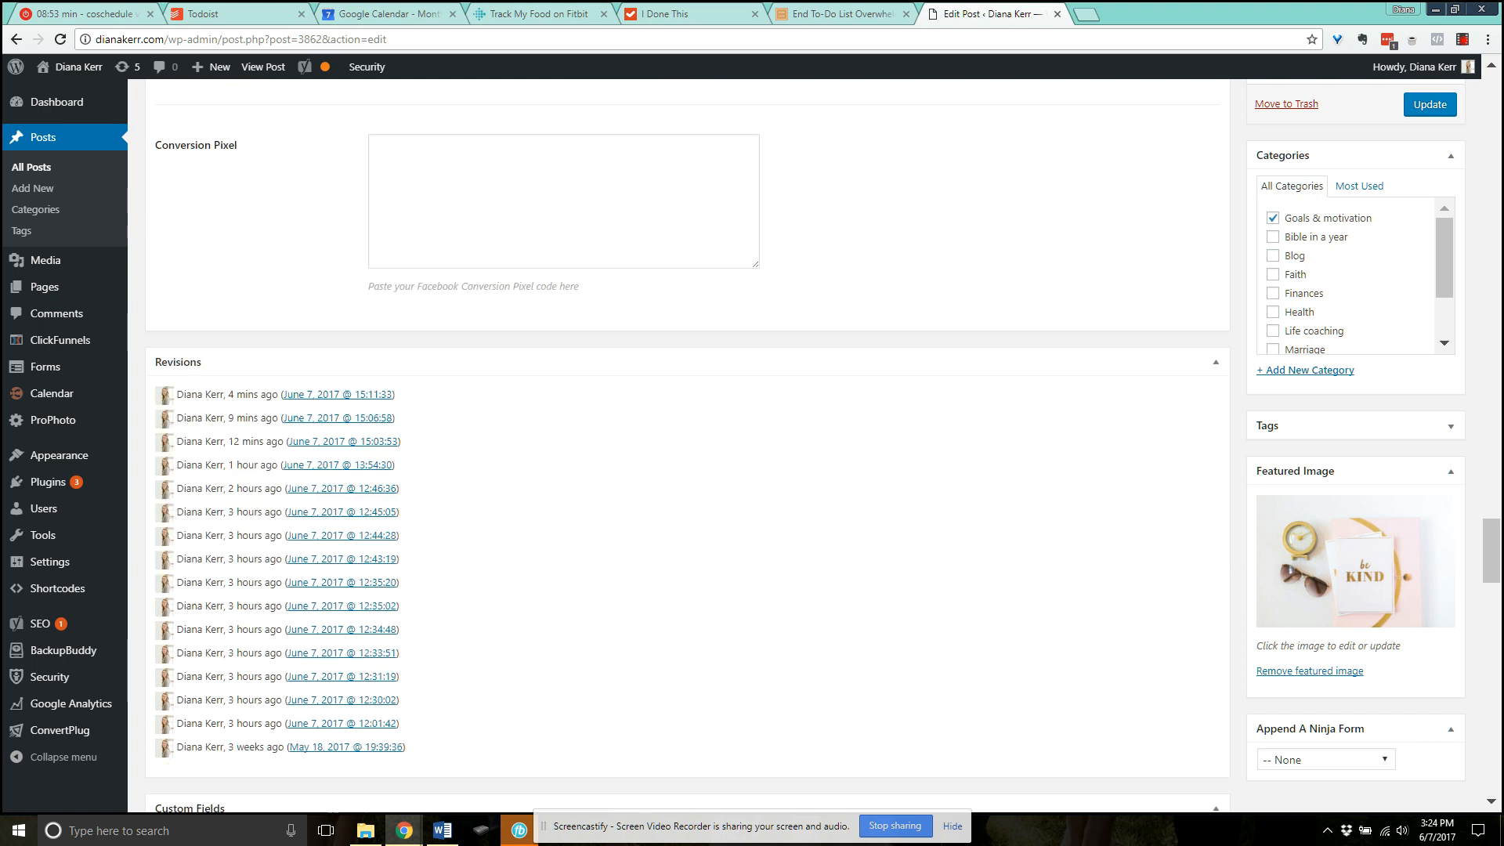
pyautogui.scroll(-1, 688, 447)
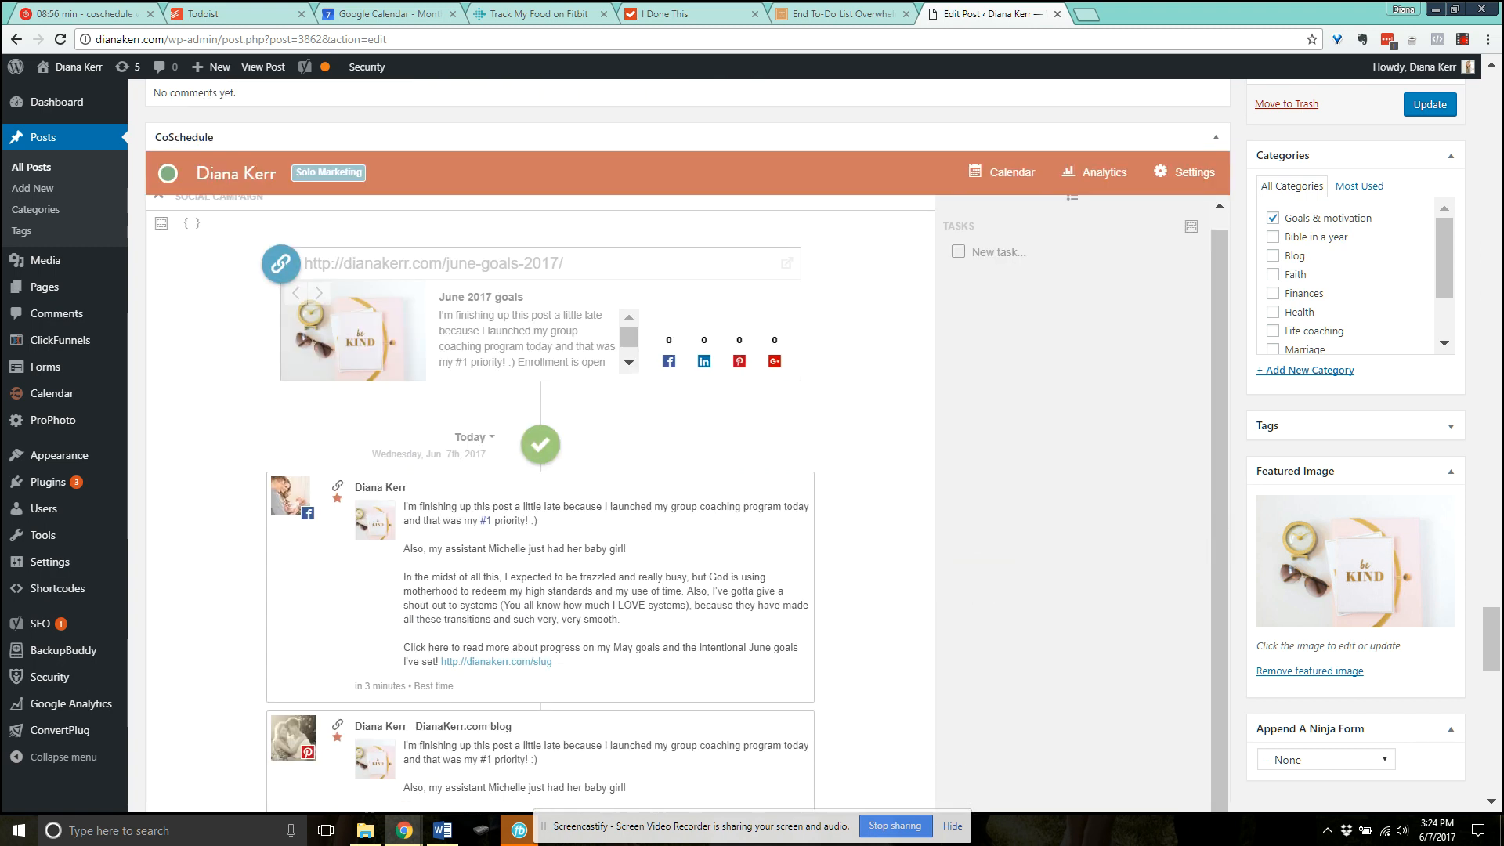
pyautogui.scroll(-3, 688, 447)
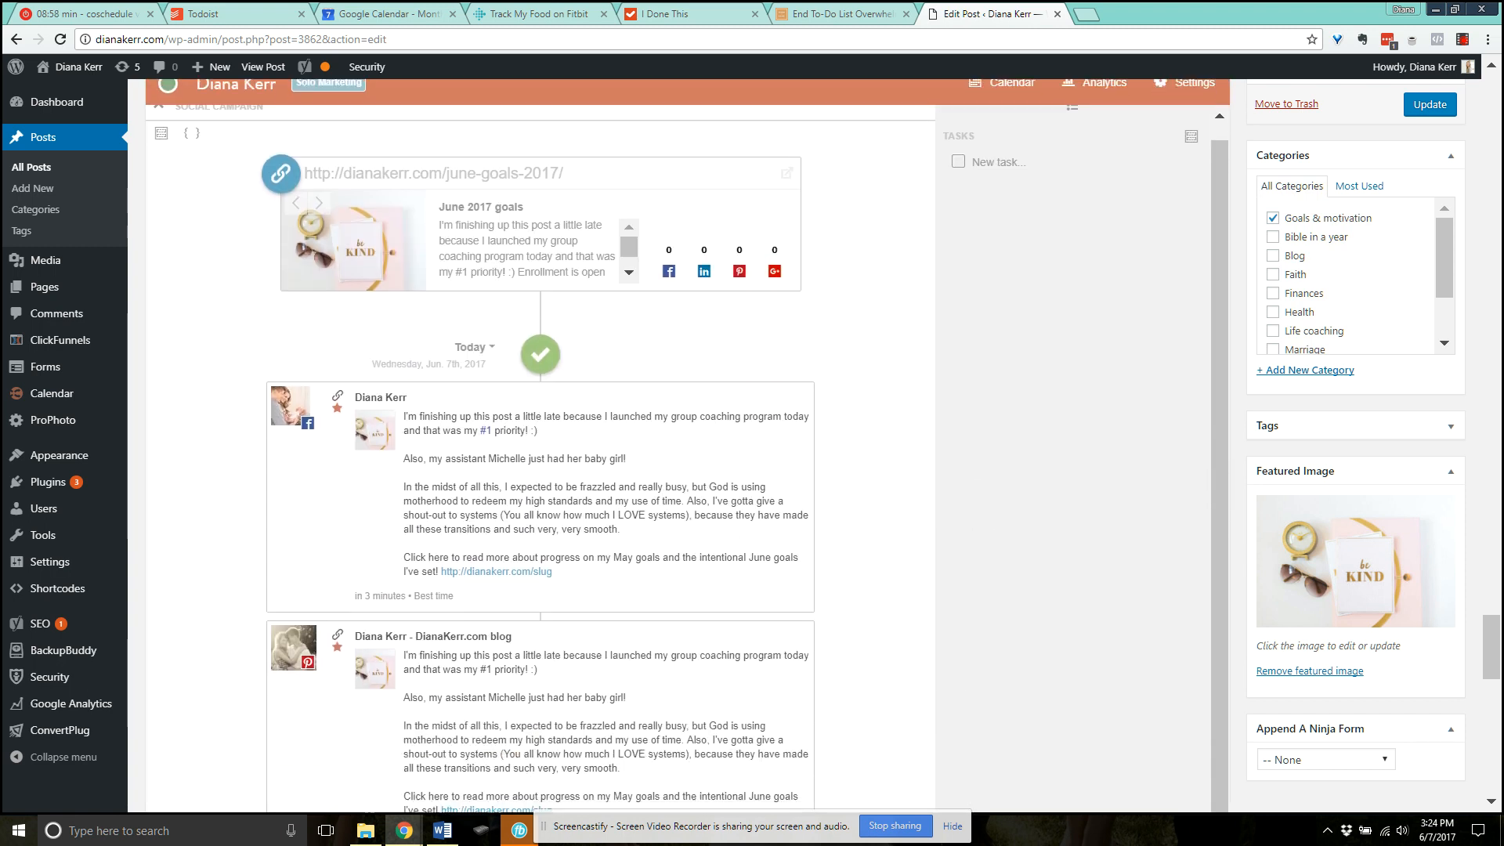
pyautogui.scroll(-6, 540, 446)
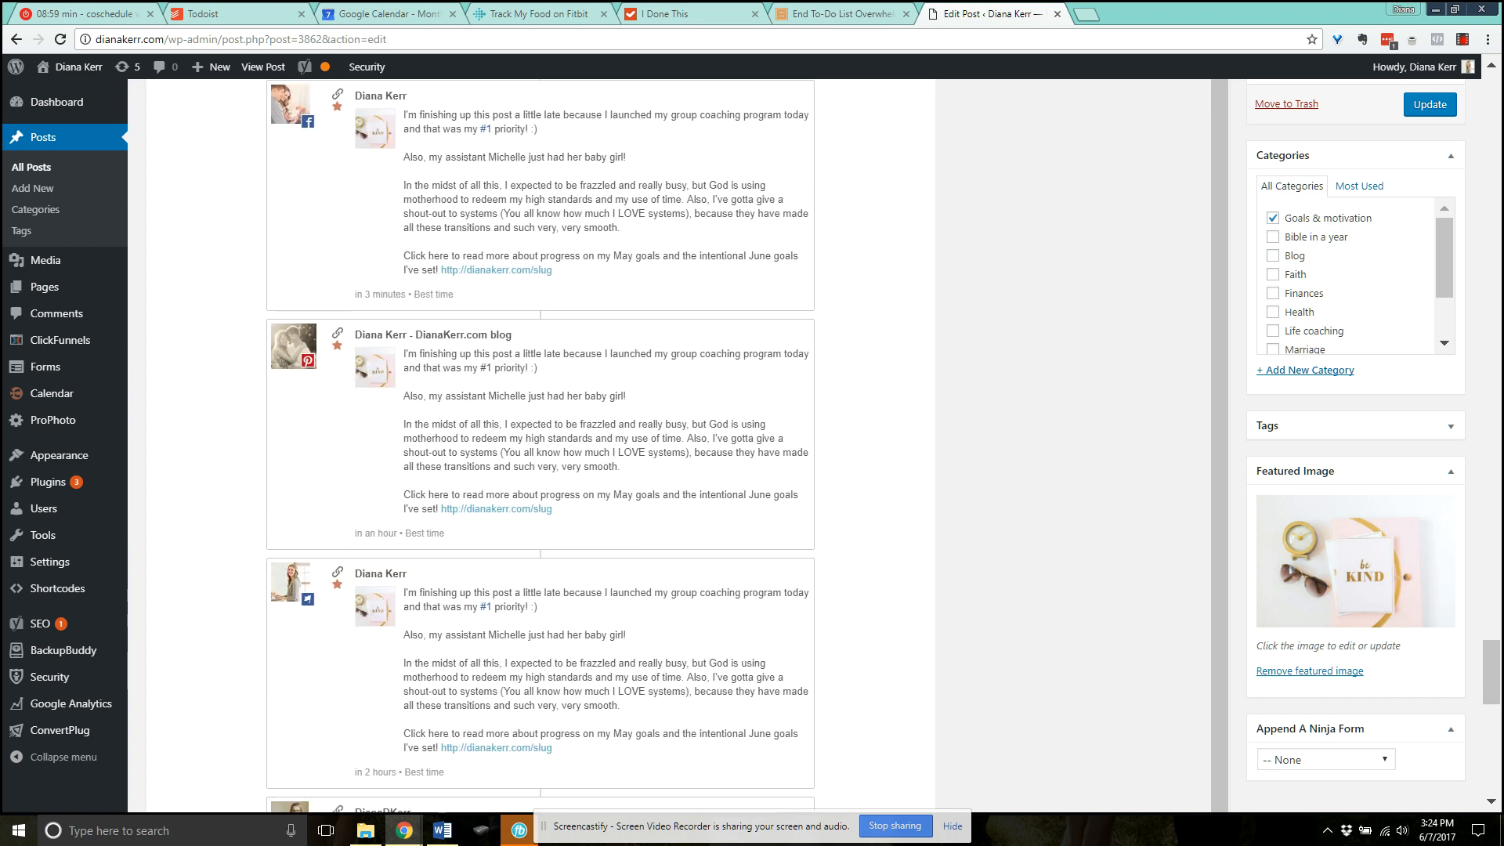
pyautogui.scroll(-1, 540, 626)
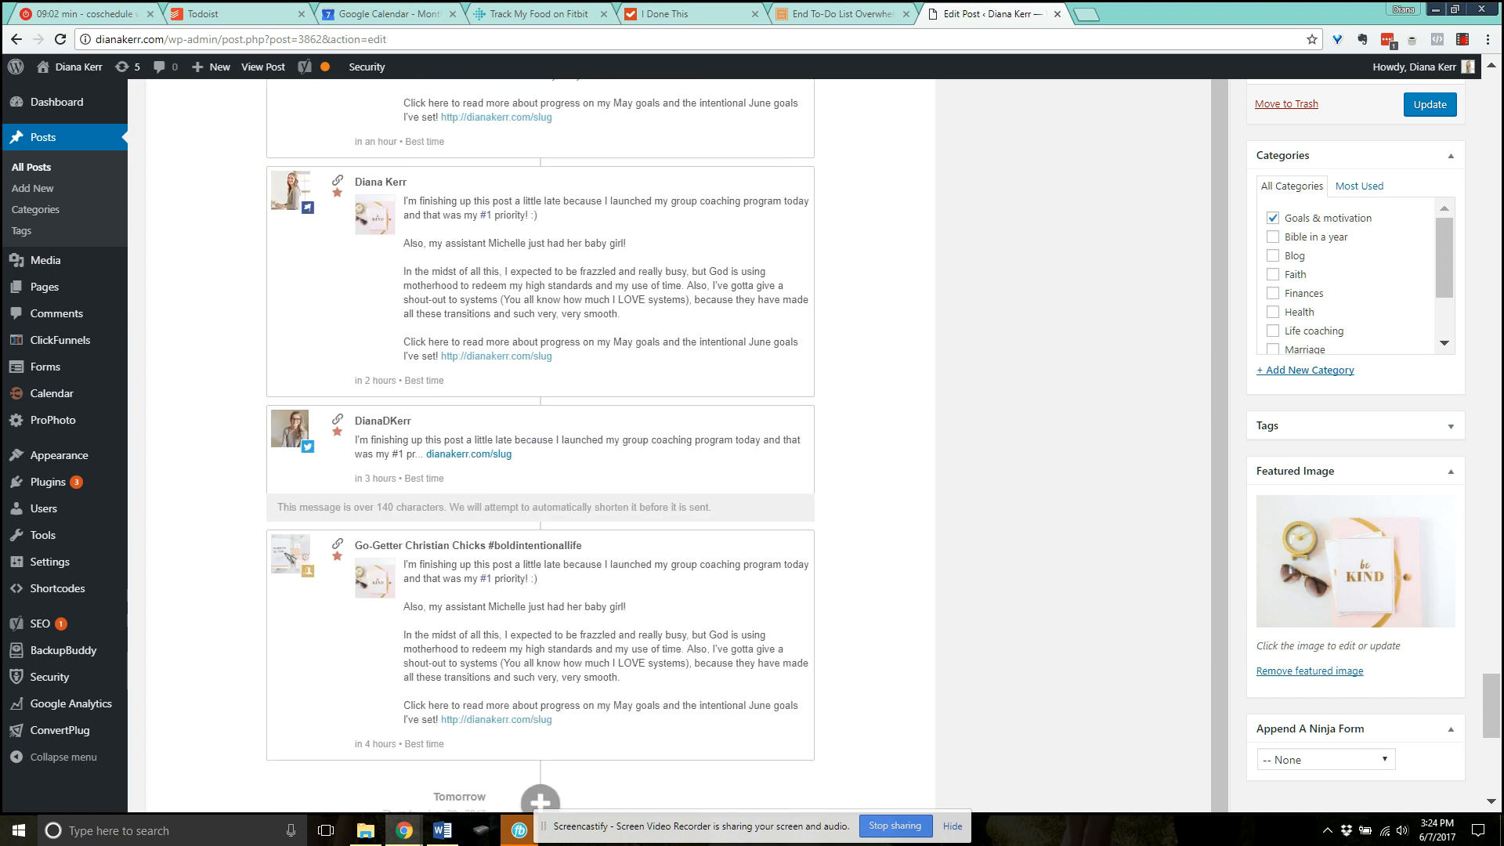
pyautogui.scroll(-1, 541, 446)
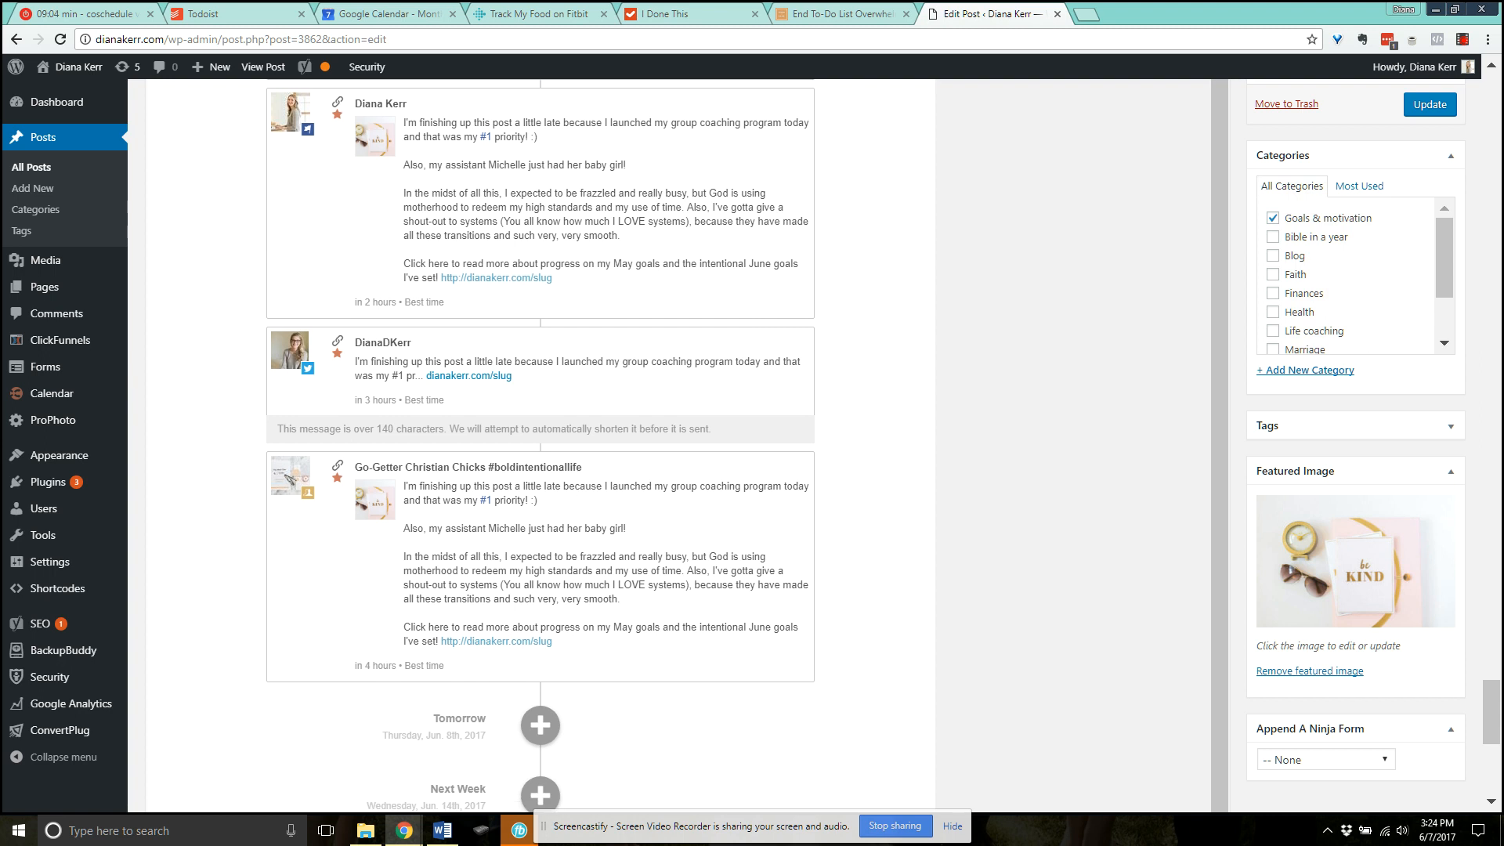
pyautogui.scroll(-3, 540, 446)
pyautogui.scroll(-1, 541, 446)
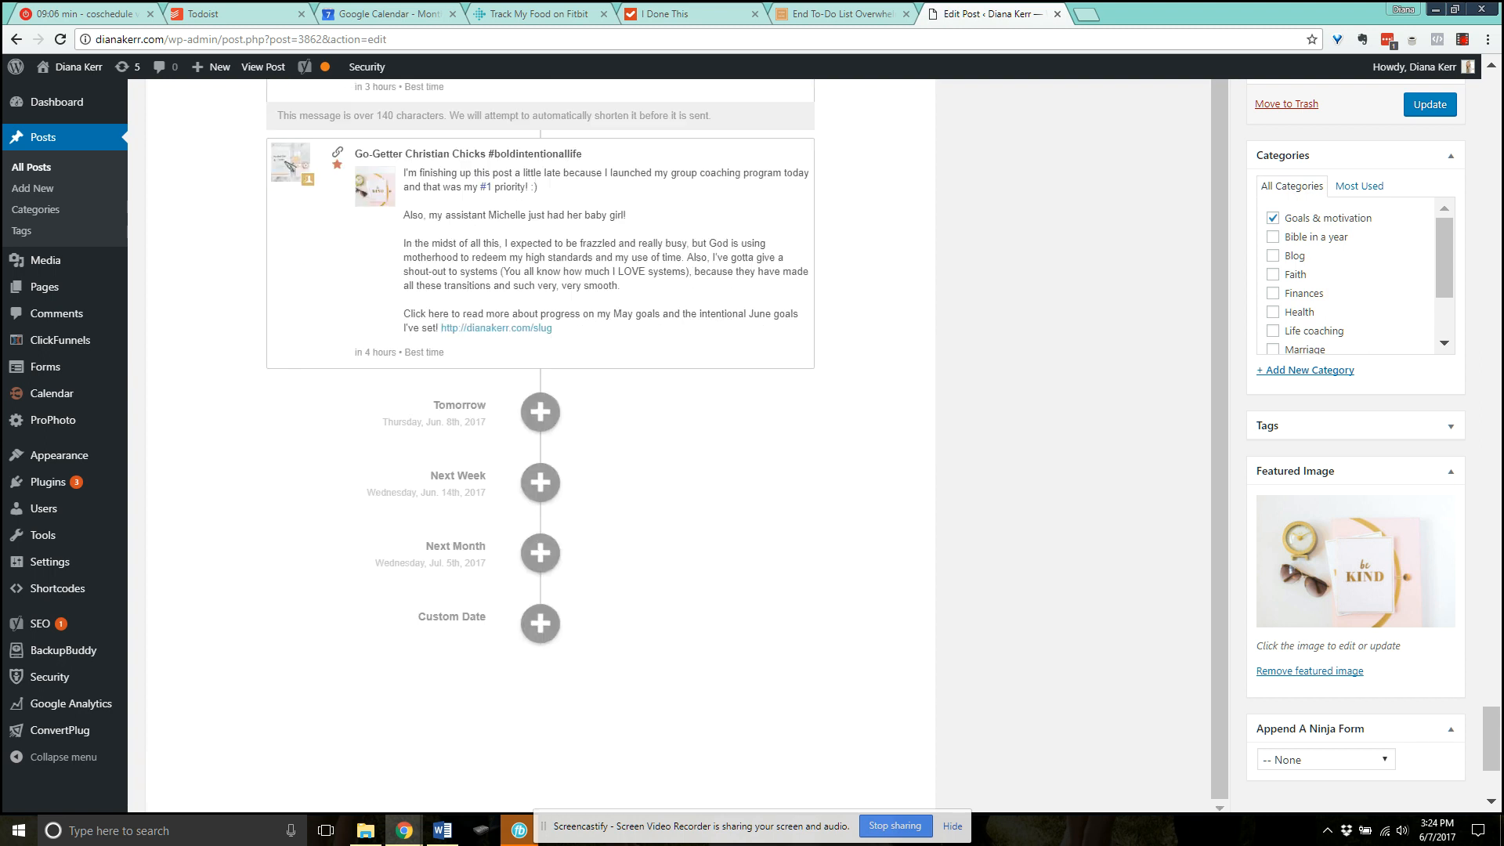
# - Start a new social message under Tomorrow in the post's CoSchedule campaign
pyautogui.click(541, 412)
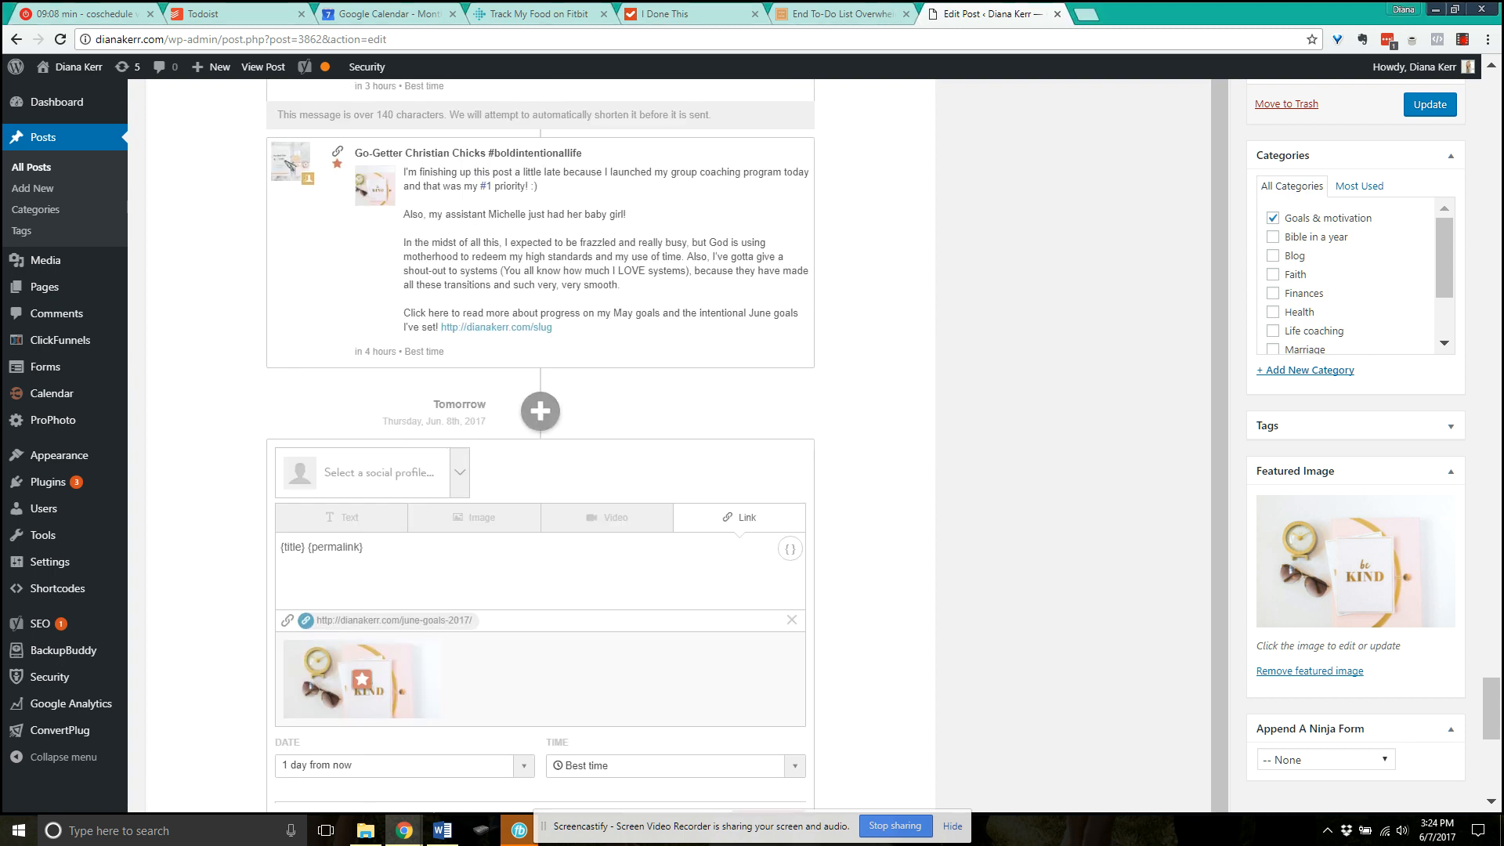
pyautogui.scroll(-2, 540, 411)
pyautogui.scroll(-1, 541, 446)
# - Examine which social profiles are available for tomorrow's message
pyautogui.click(460, 238)
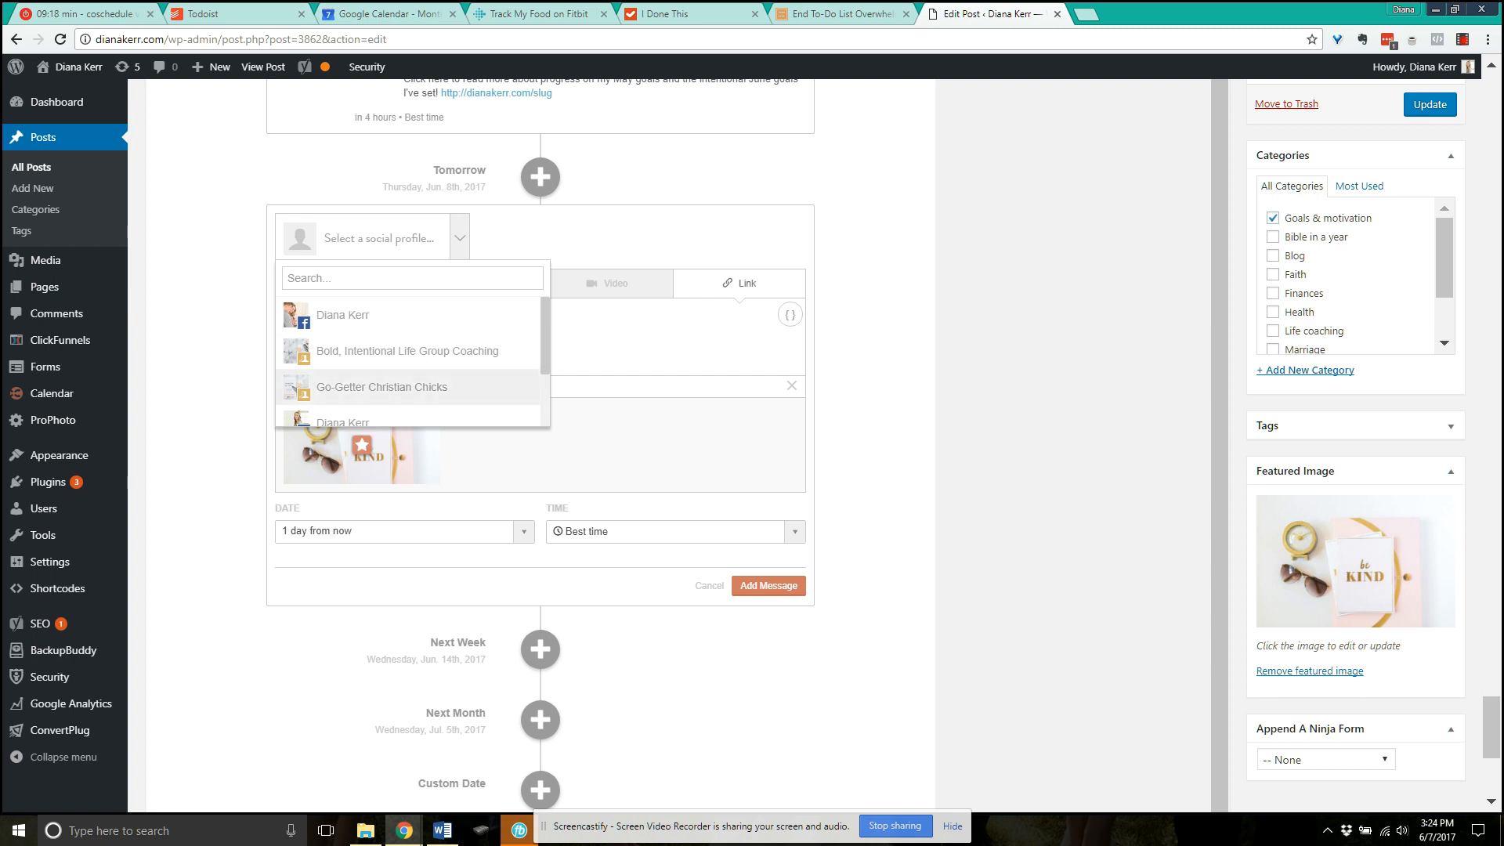
pyautogui.scroll(-3, 408, 376)
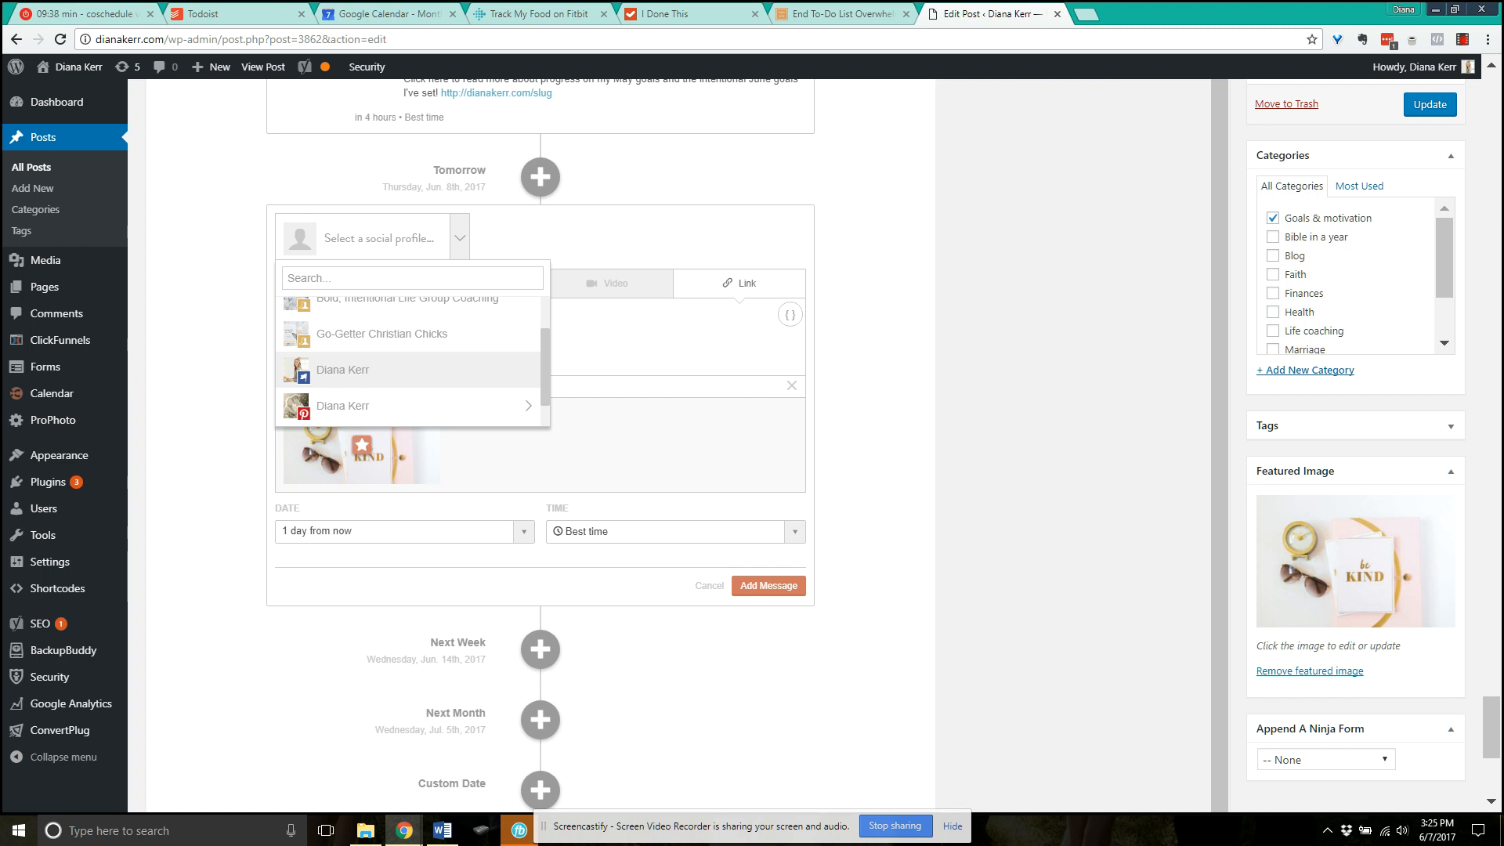
pyautogui.click(343, 370)
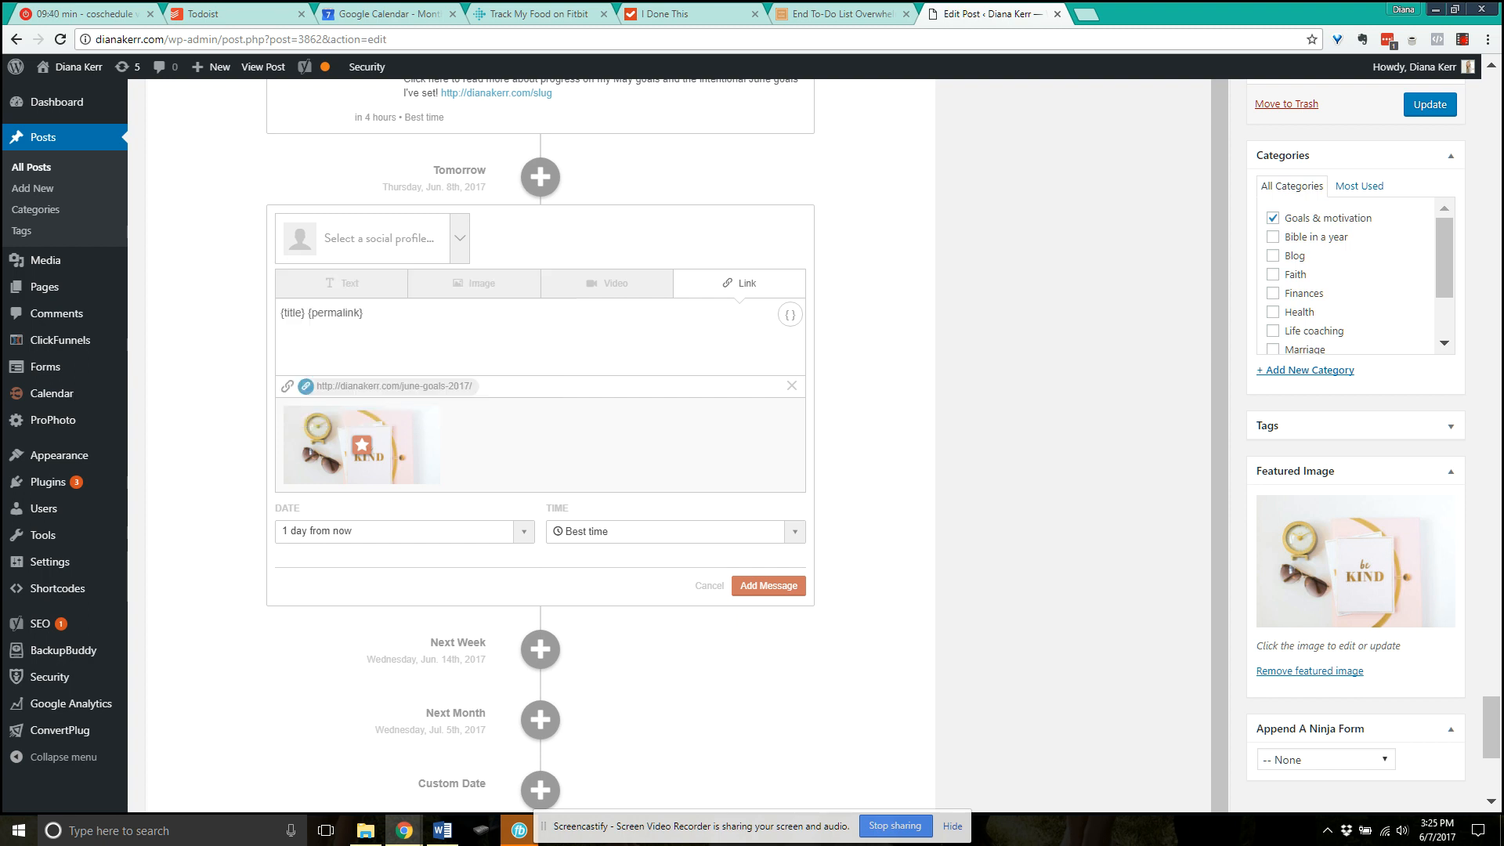
pyautogui.click(372, 239)
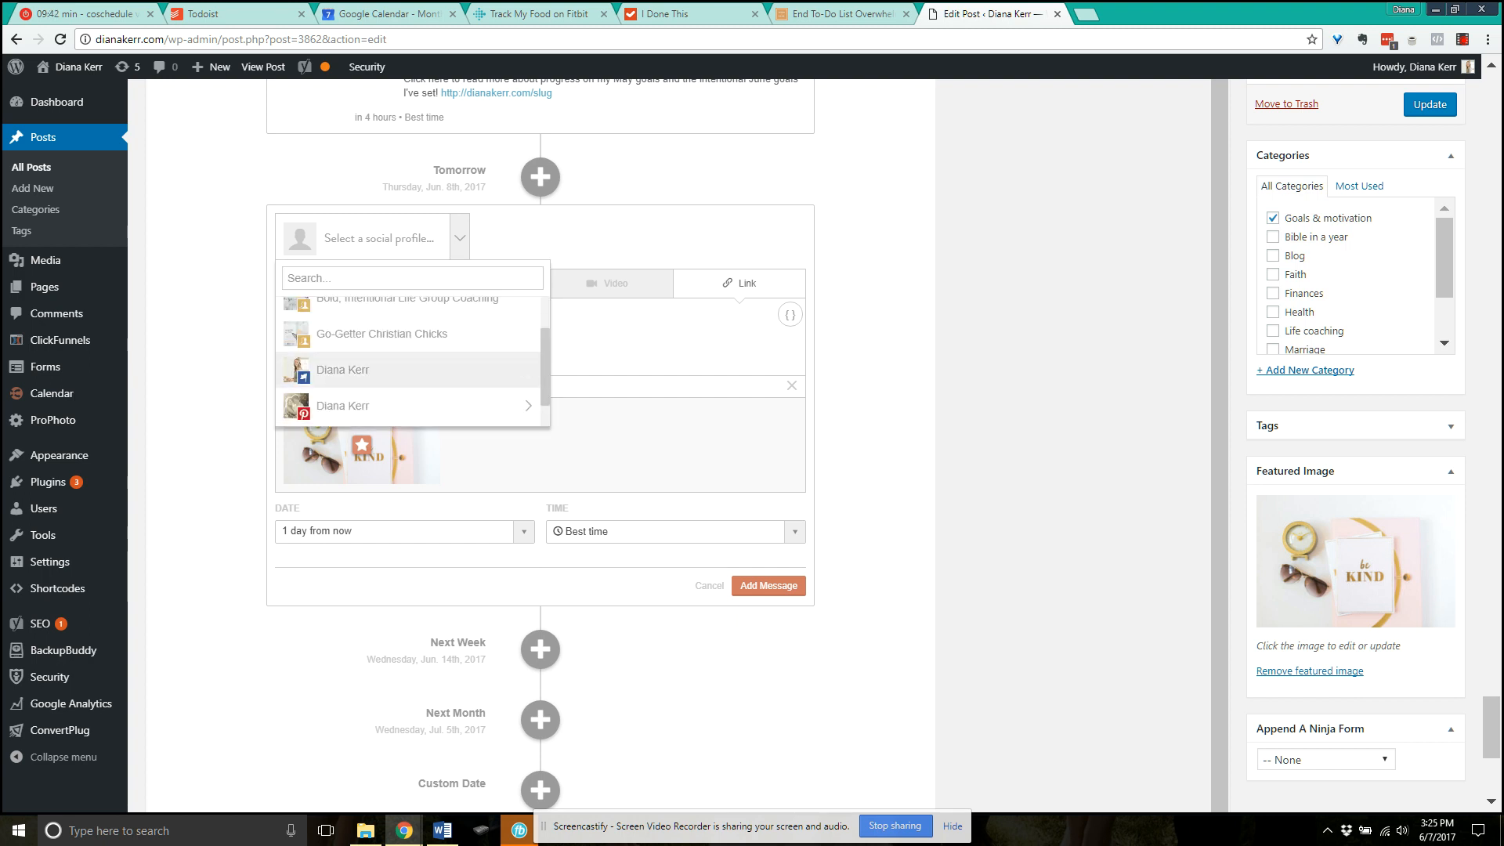
pyautogui.scroll(-1, 411, 370)
pyautogui.click(372, 238)
pyautogui.click(372, 238)
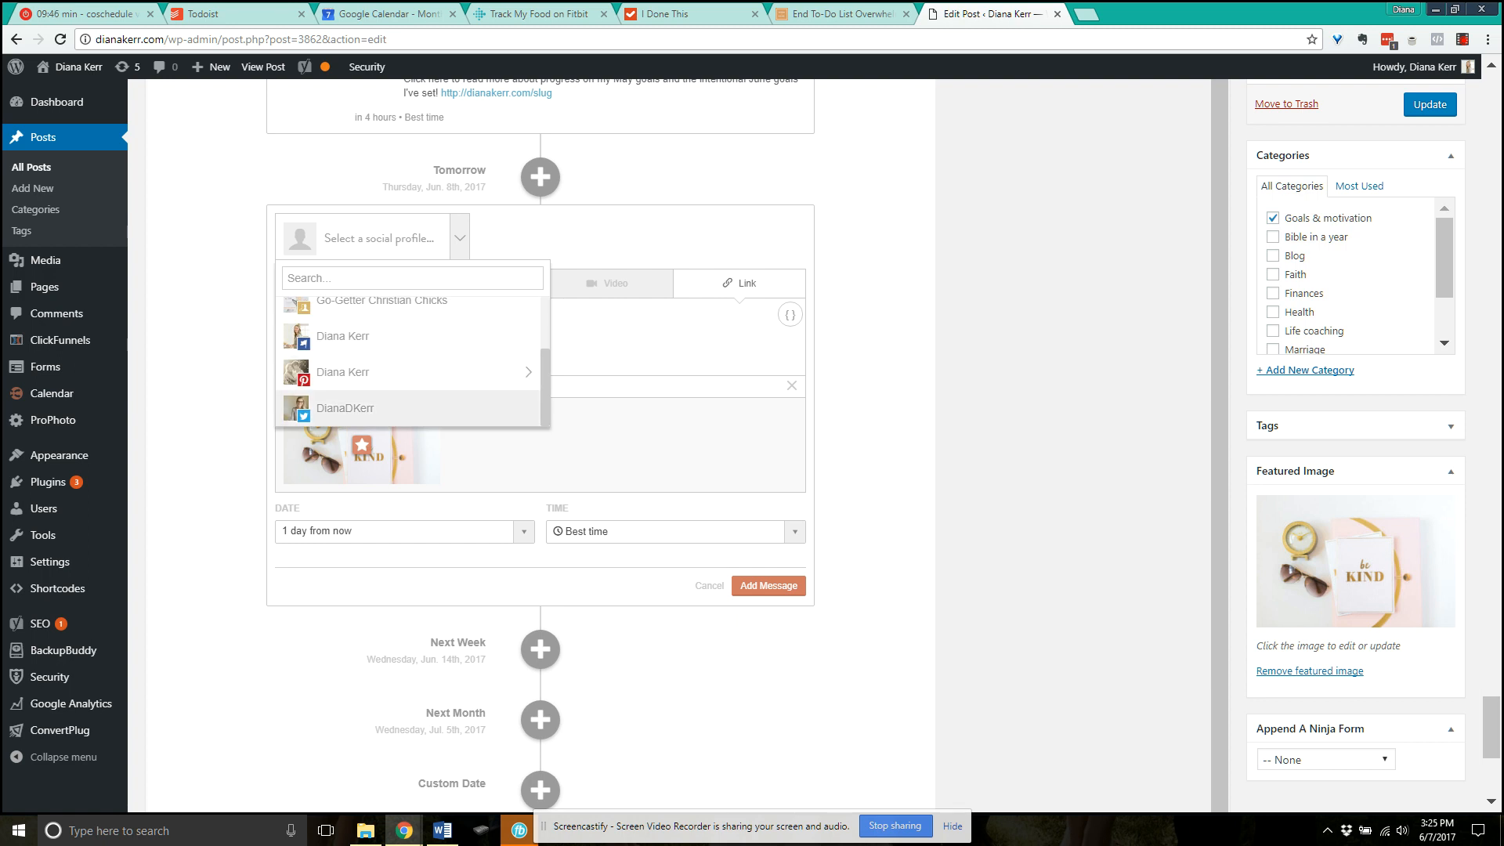
pyautogui.click(372, 239)
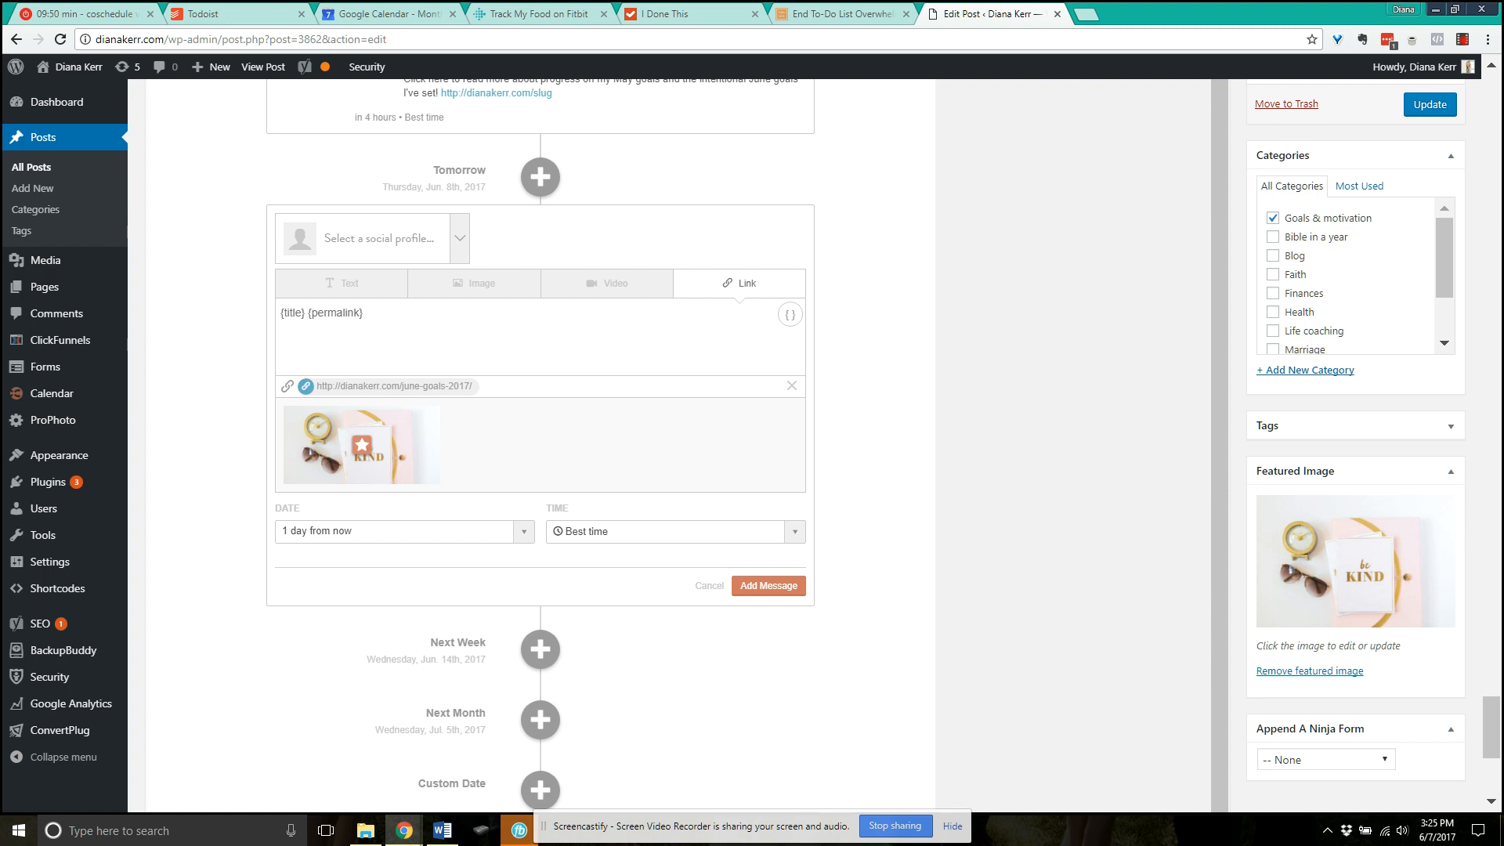
pyautogui.click(372, 238)
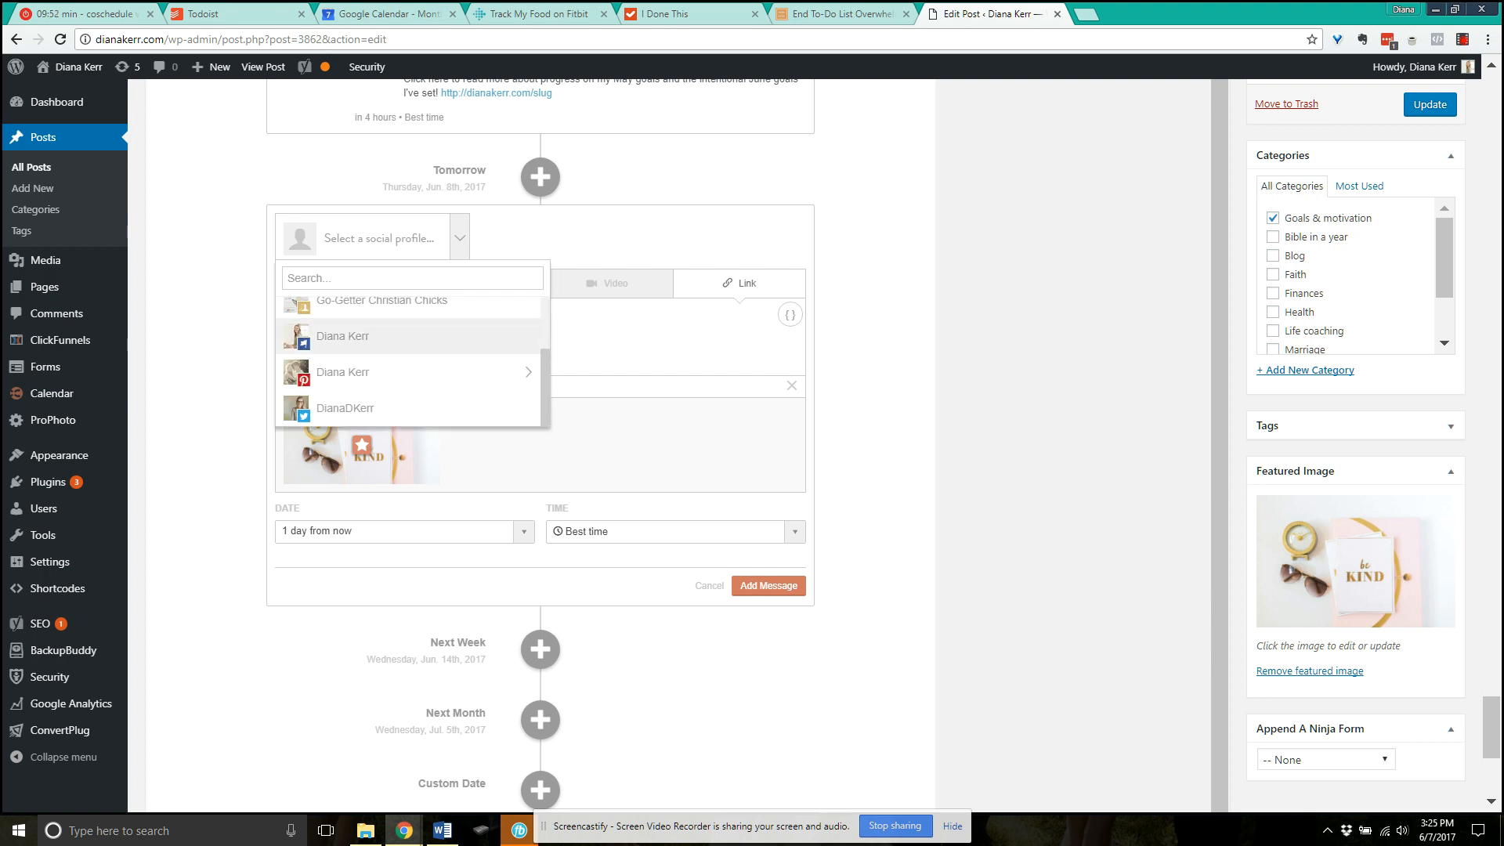
pyautogui.scroll(2, 407, 360)
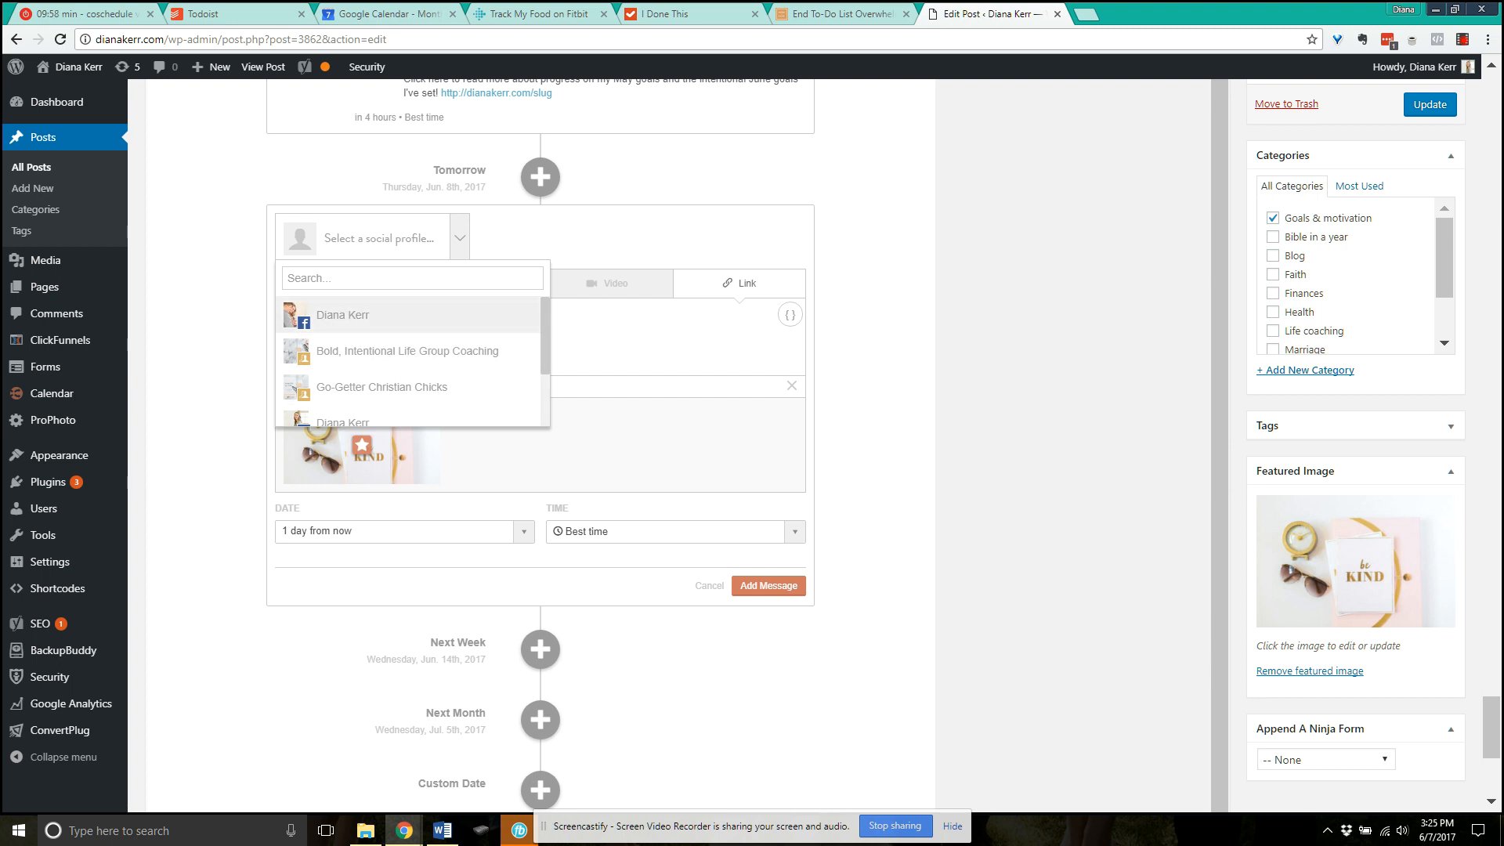
# - Choose the Facebook profile, a Pinterest board, the Twitter profile and the Go-Getter Christian Chicks group for tomorrow's message
pyautogui.click(342, 314)
pyautogui.scroll(-3, 407, 360)
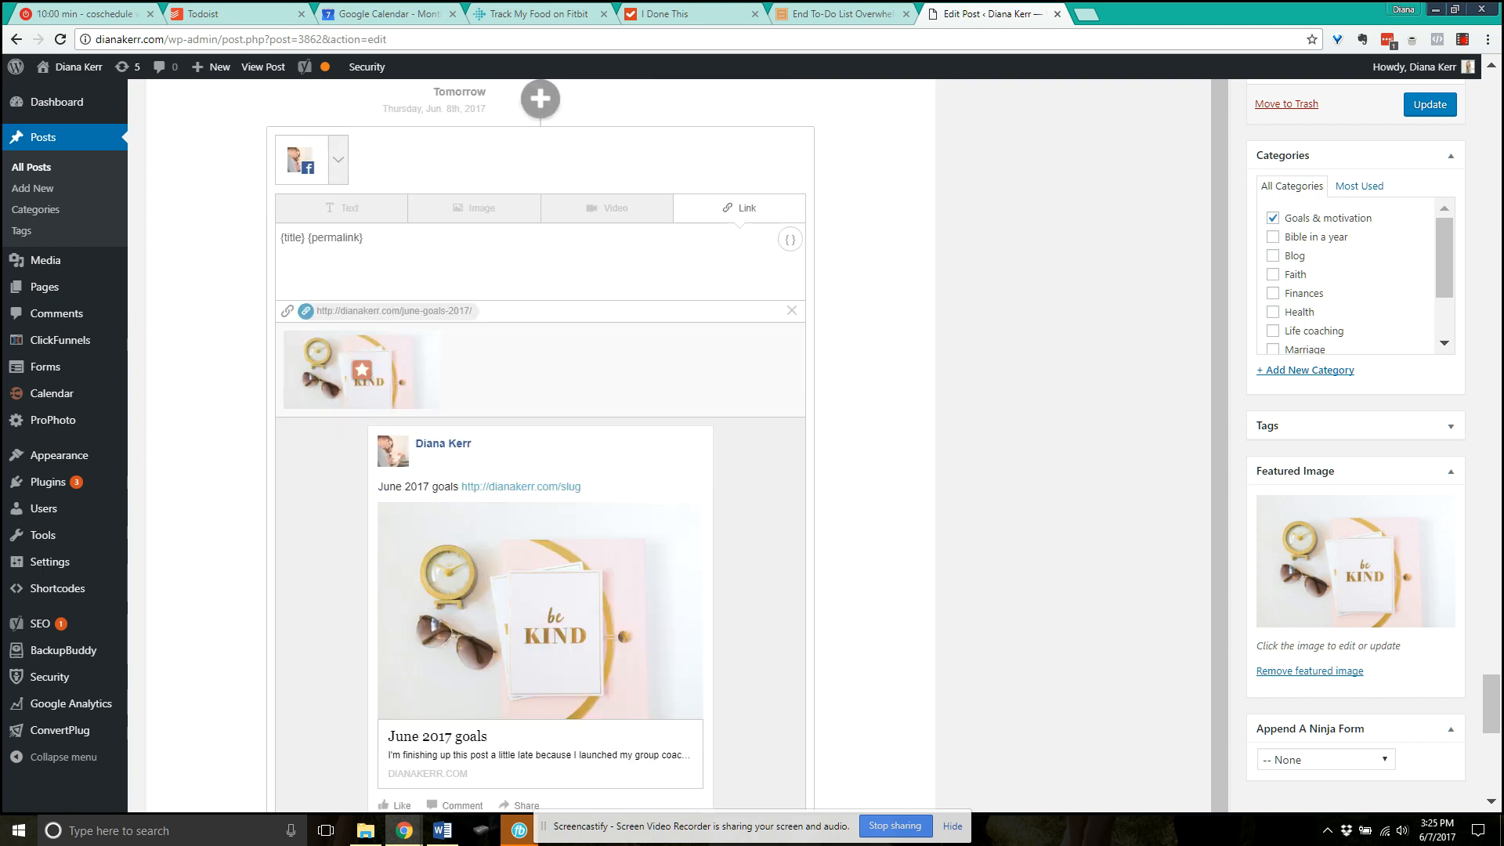
pyautogui.click(337, 159)
pyautogui.click(376, 296)
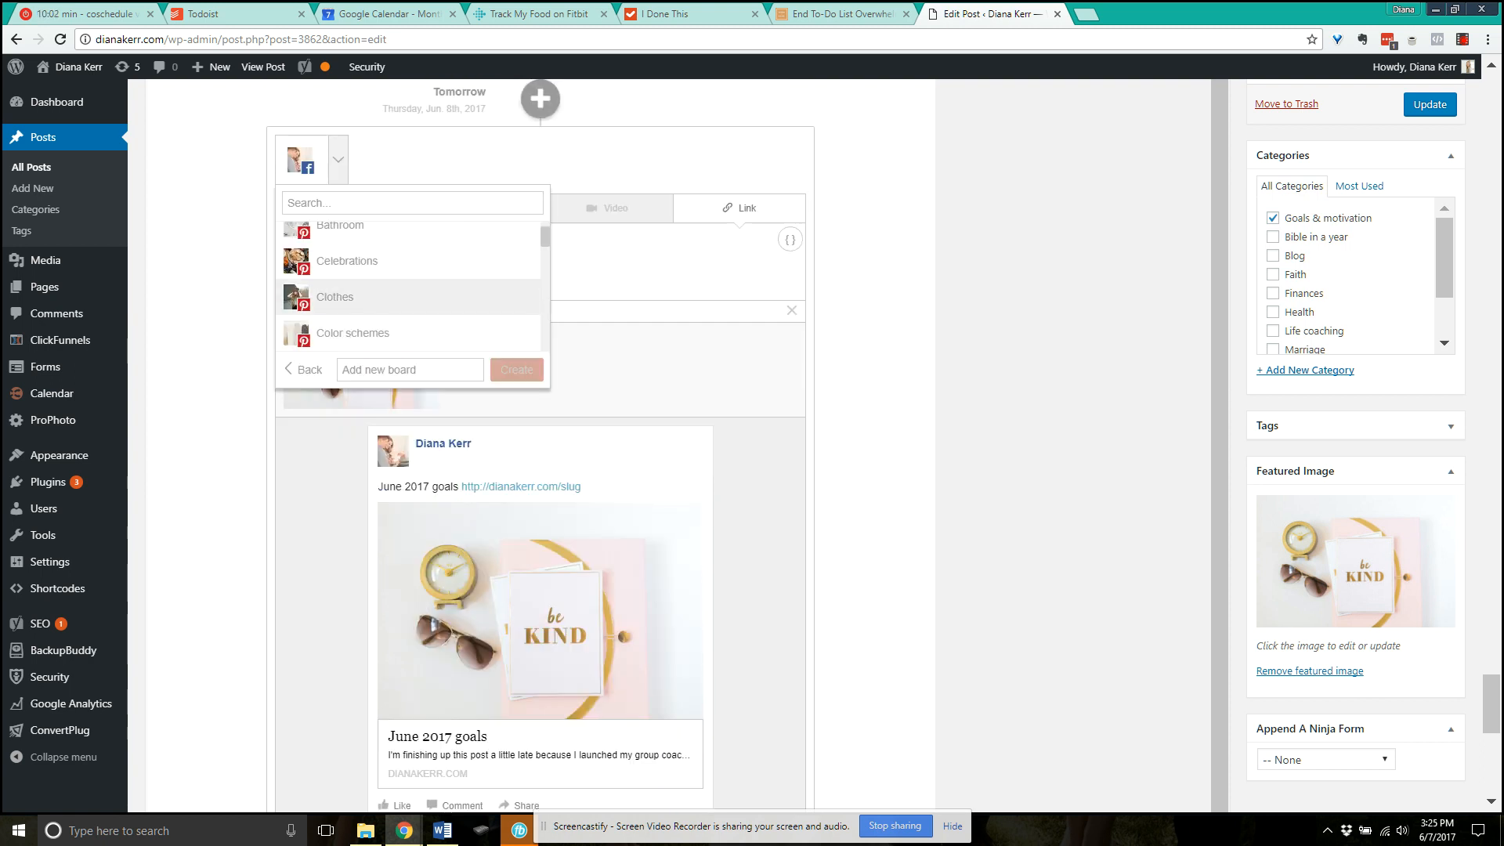
pyautogui.click(305, 369)
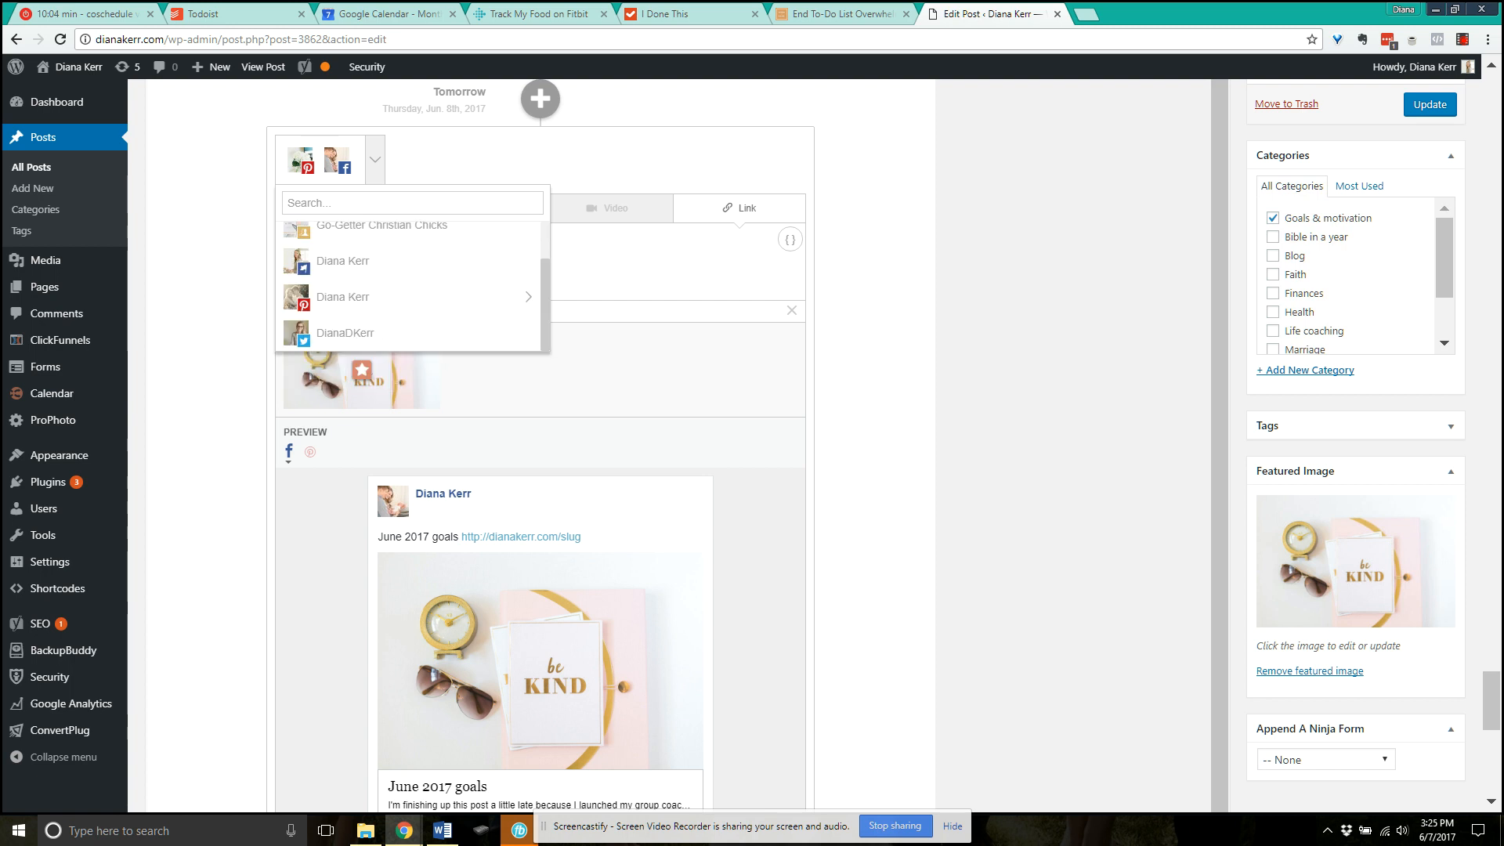
pyautogui.click(342, 297)
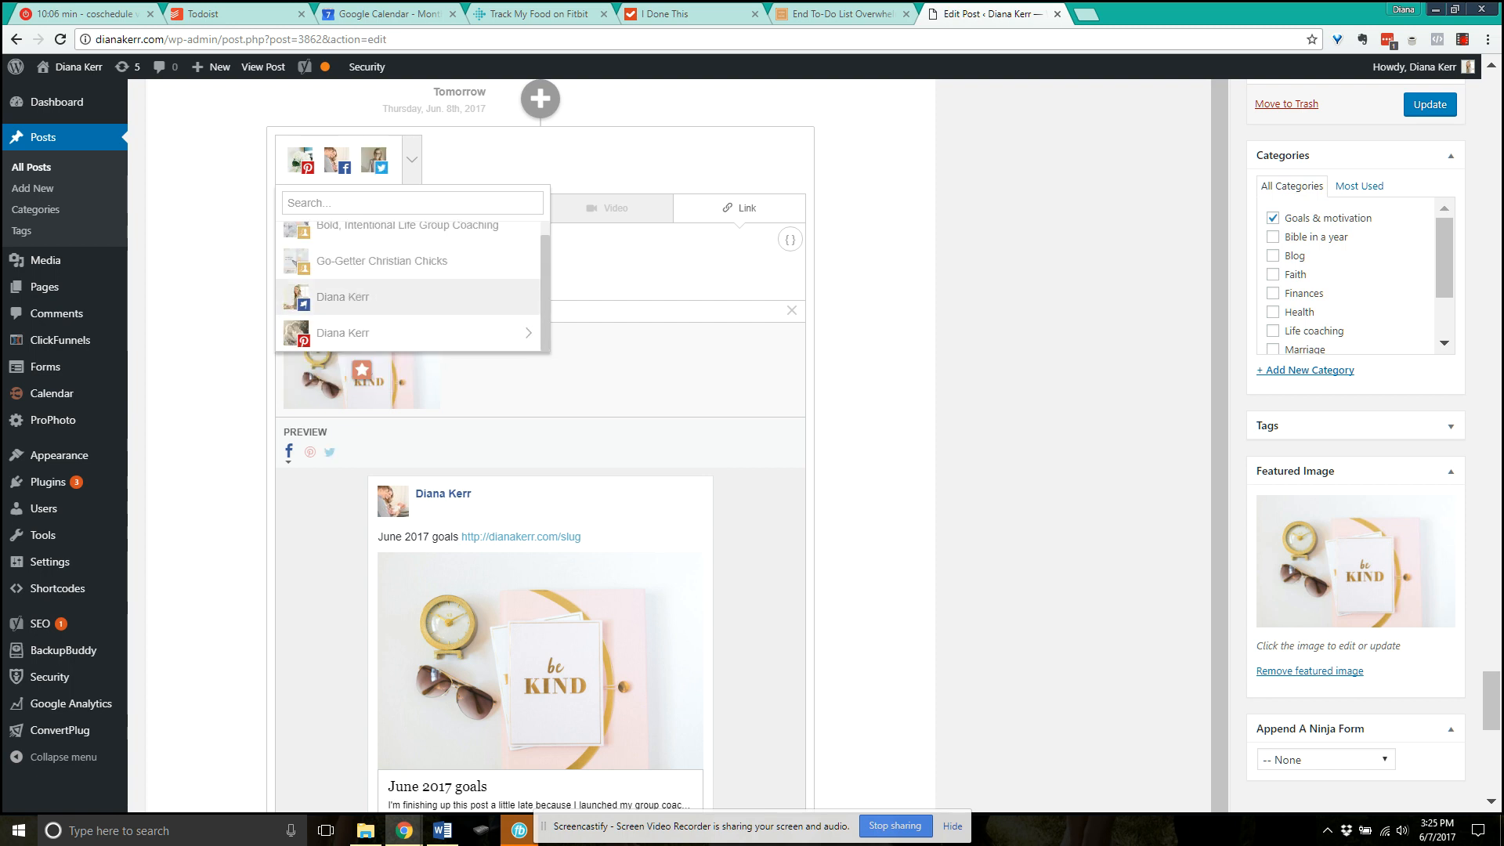
pyautogui.scroll(1, 407, 281)
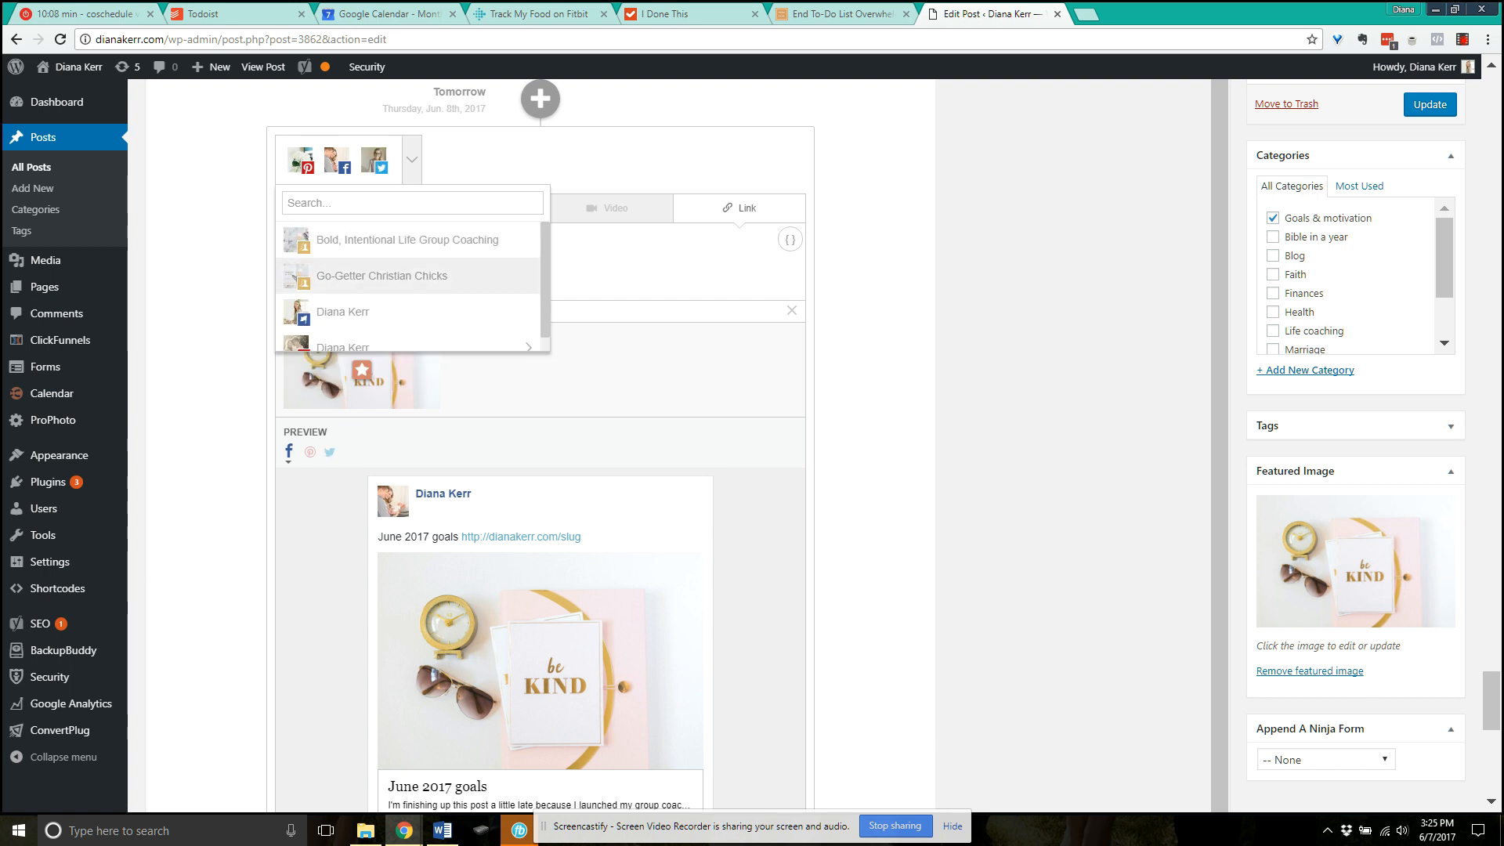
pyautogui.click(381, 276)
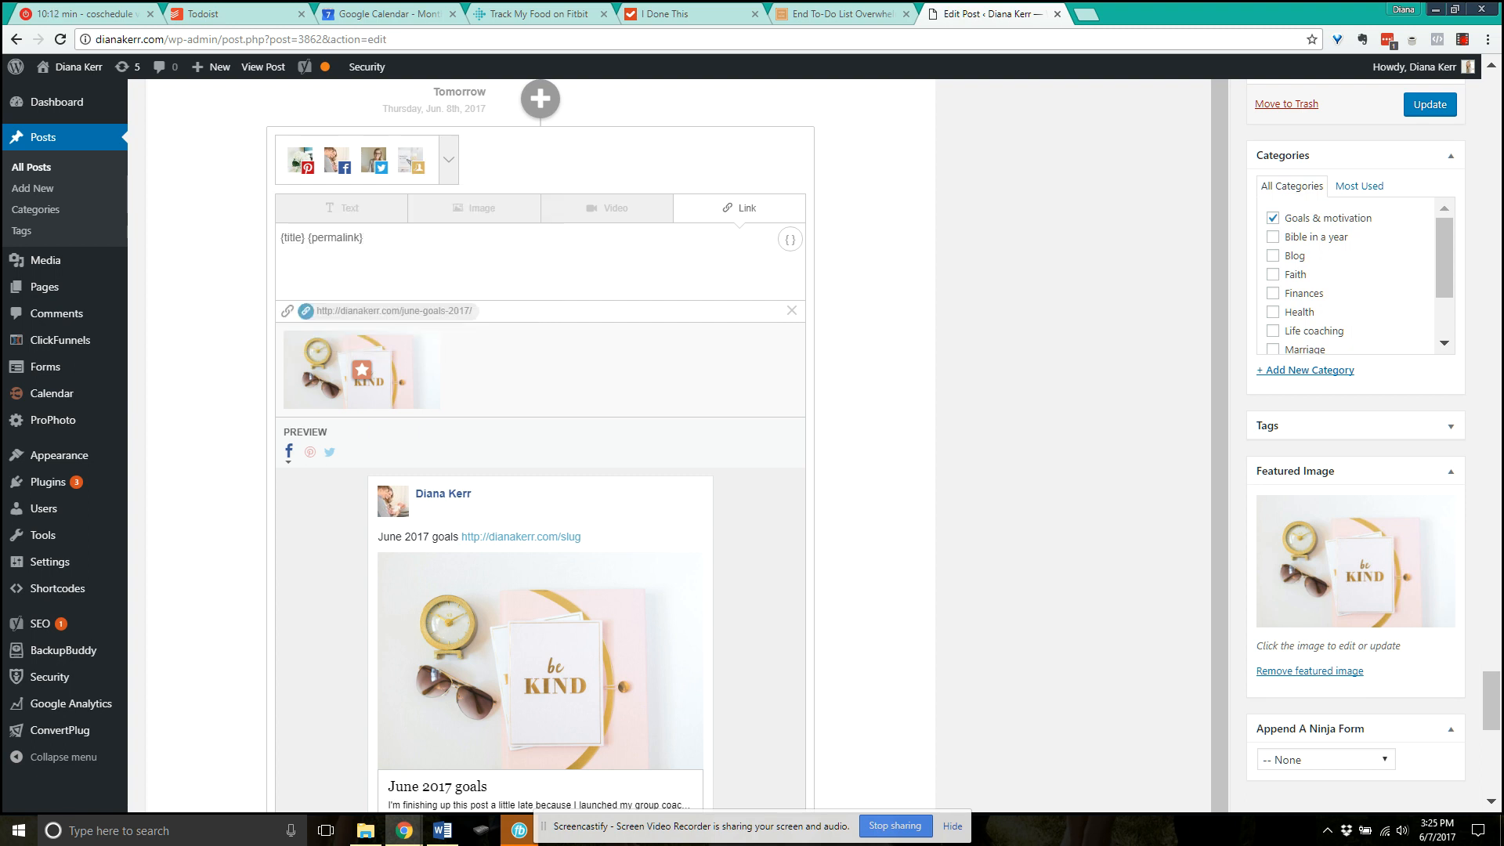
# - Compare the Pinterest, Twitter and Facebook previews of tomorrow's message and check its date and time settings
pyautogui.scroll(-1, 541, 439)
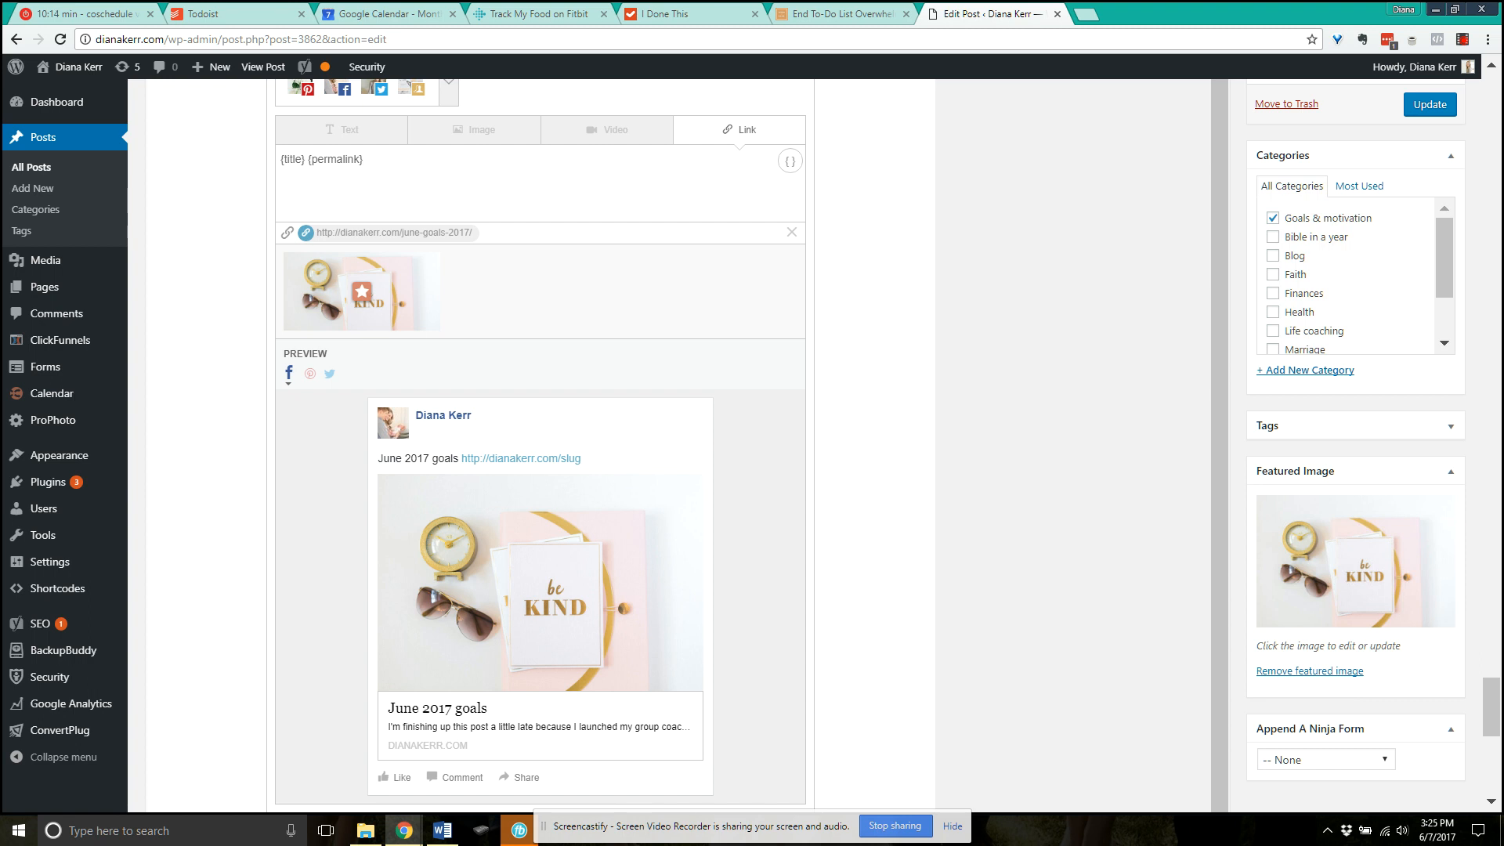
pyautogui.scroll(-1, 541, 439)
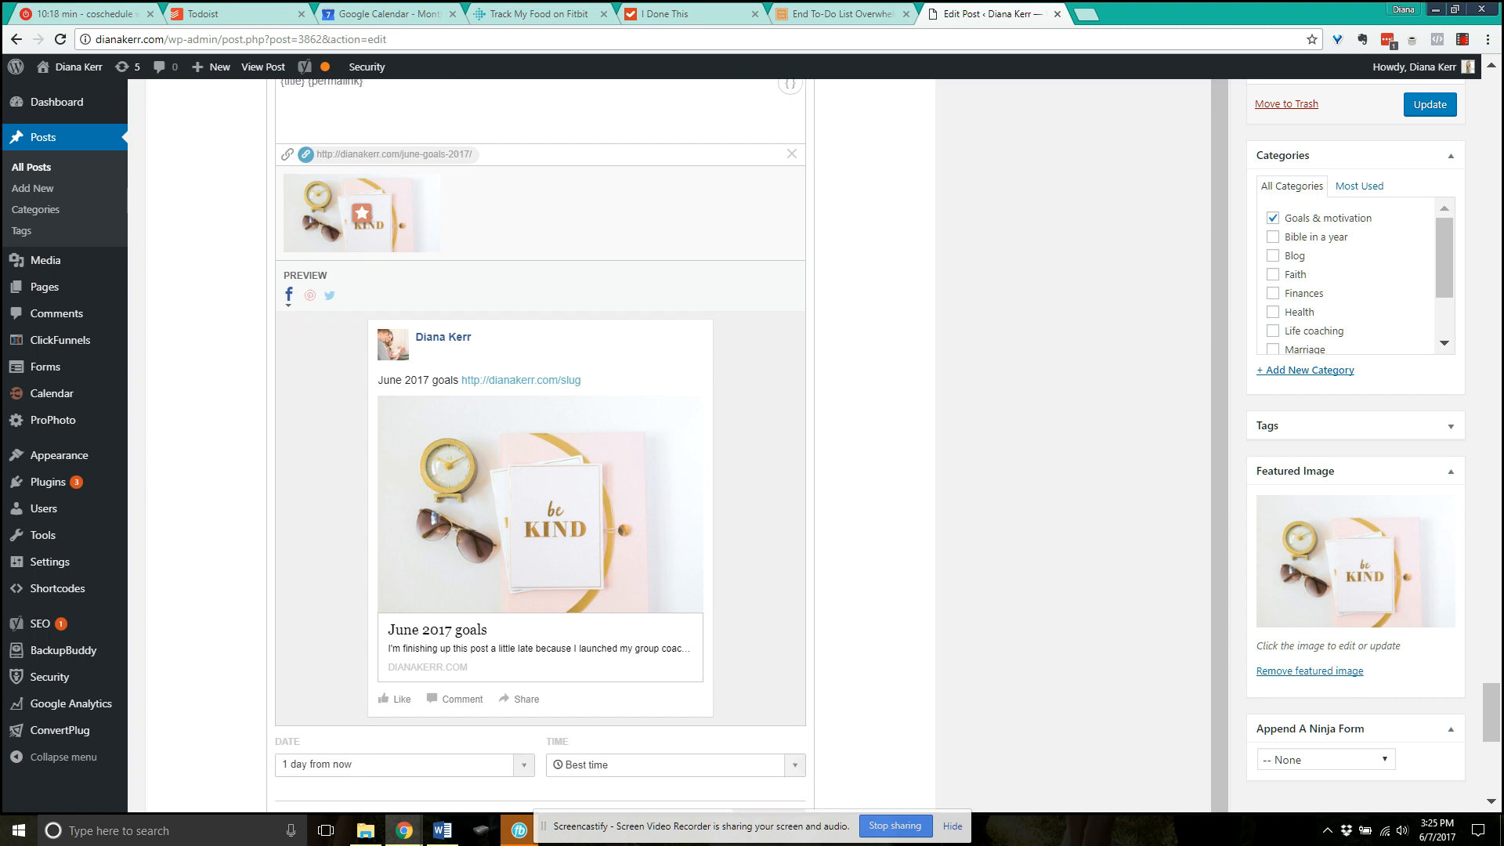
pyautogui.click(310, 296)
pyautogui.click(329, 295)
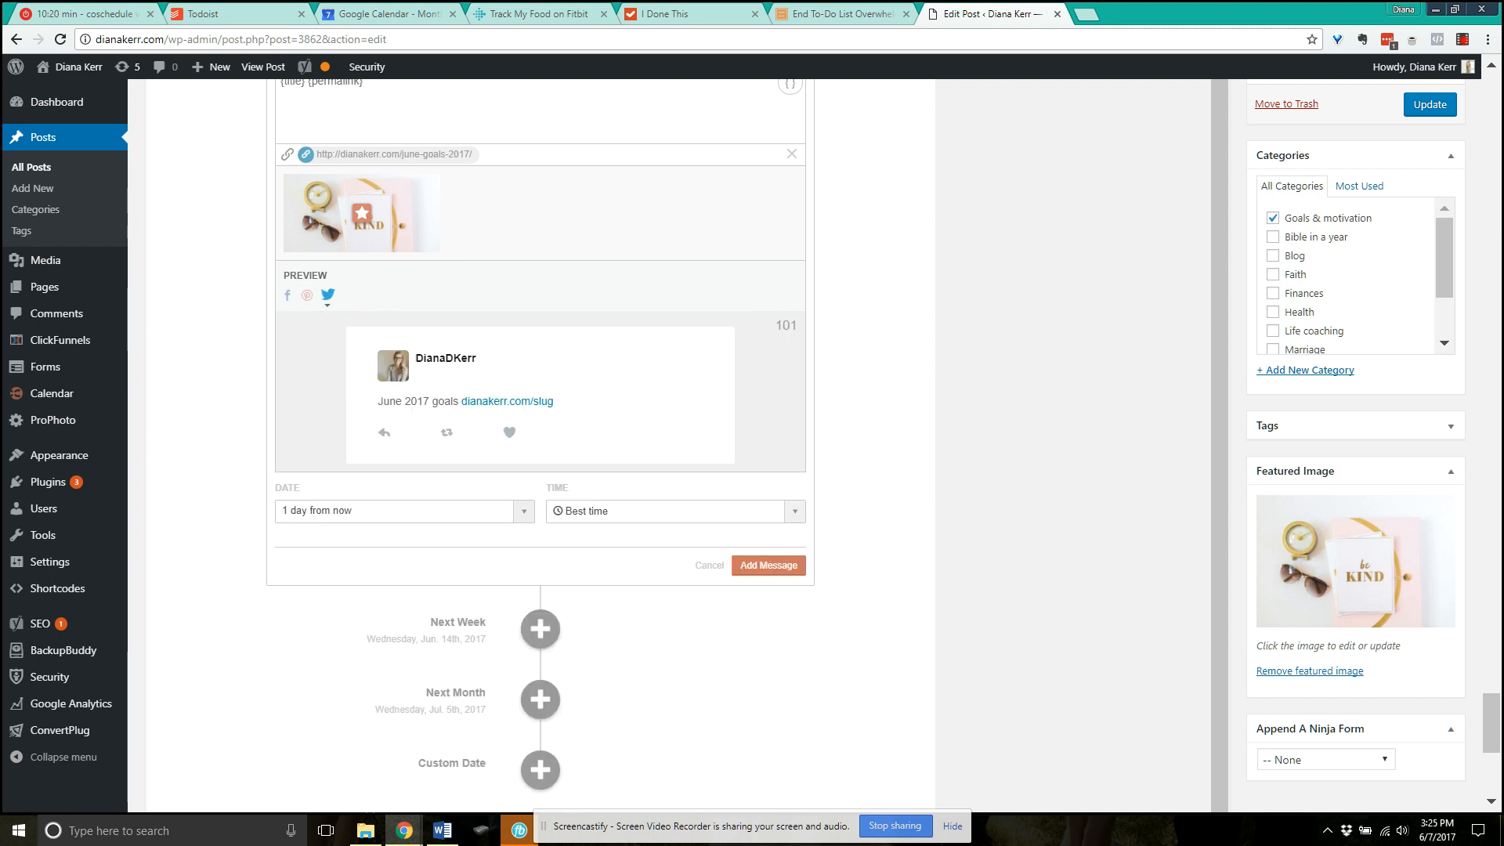
pyautogui.click(288, 295)
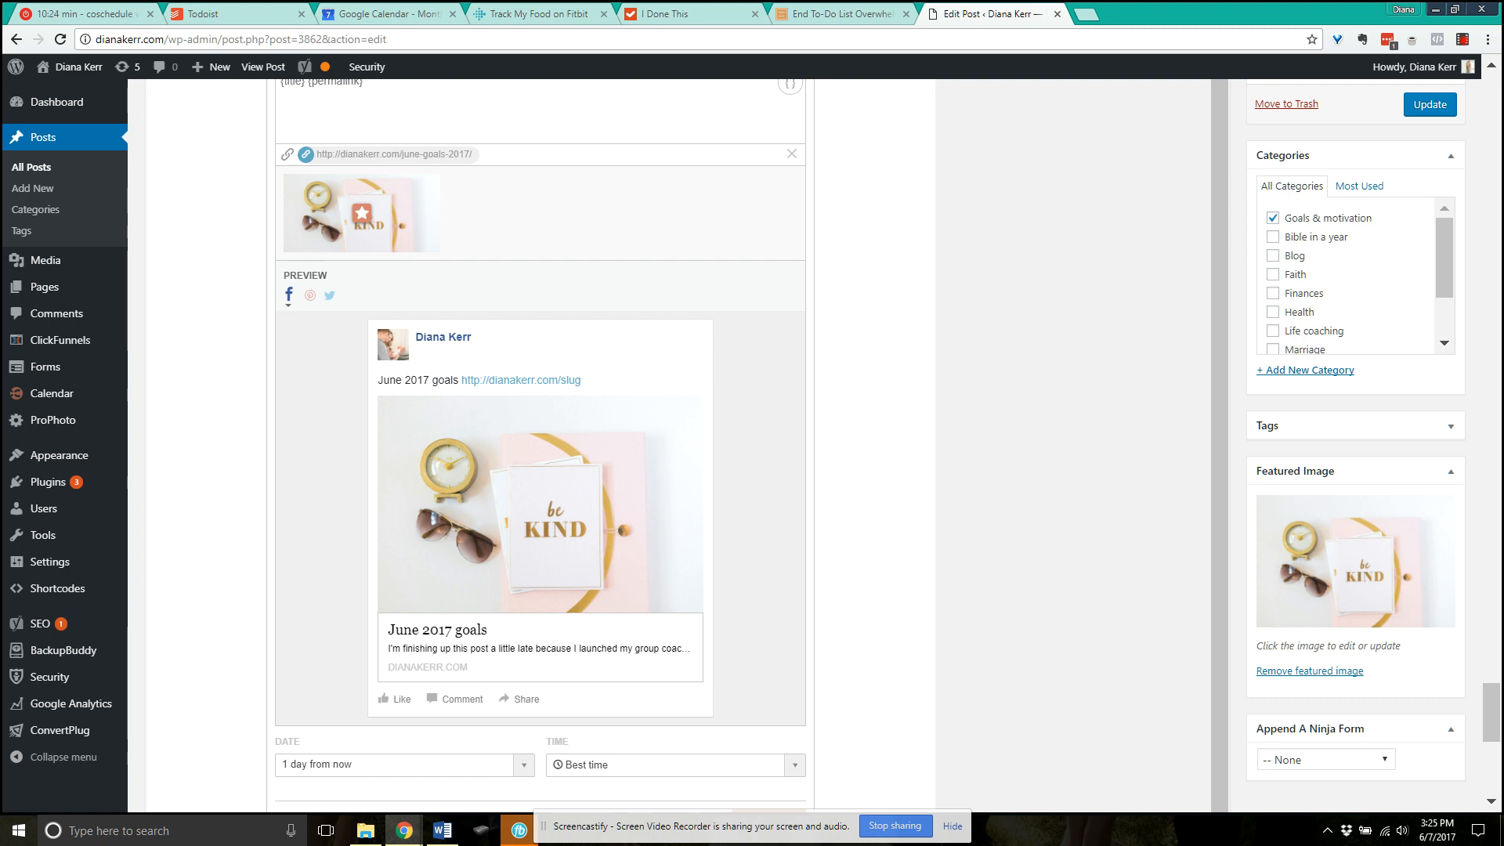
pyautogui.scroll(-1, 541, 438)
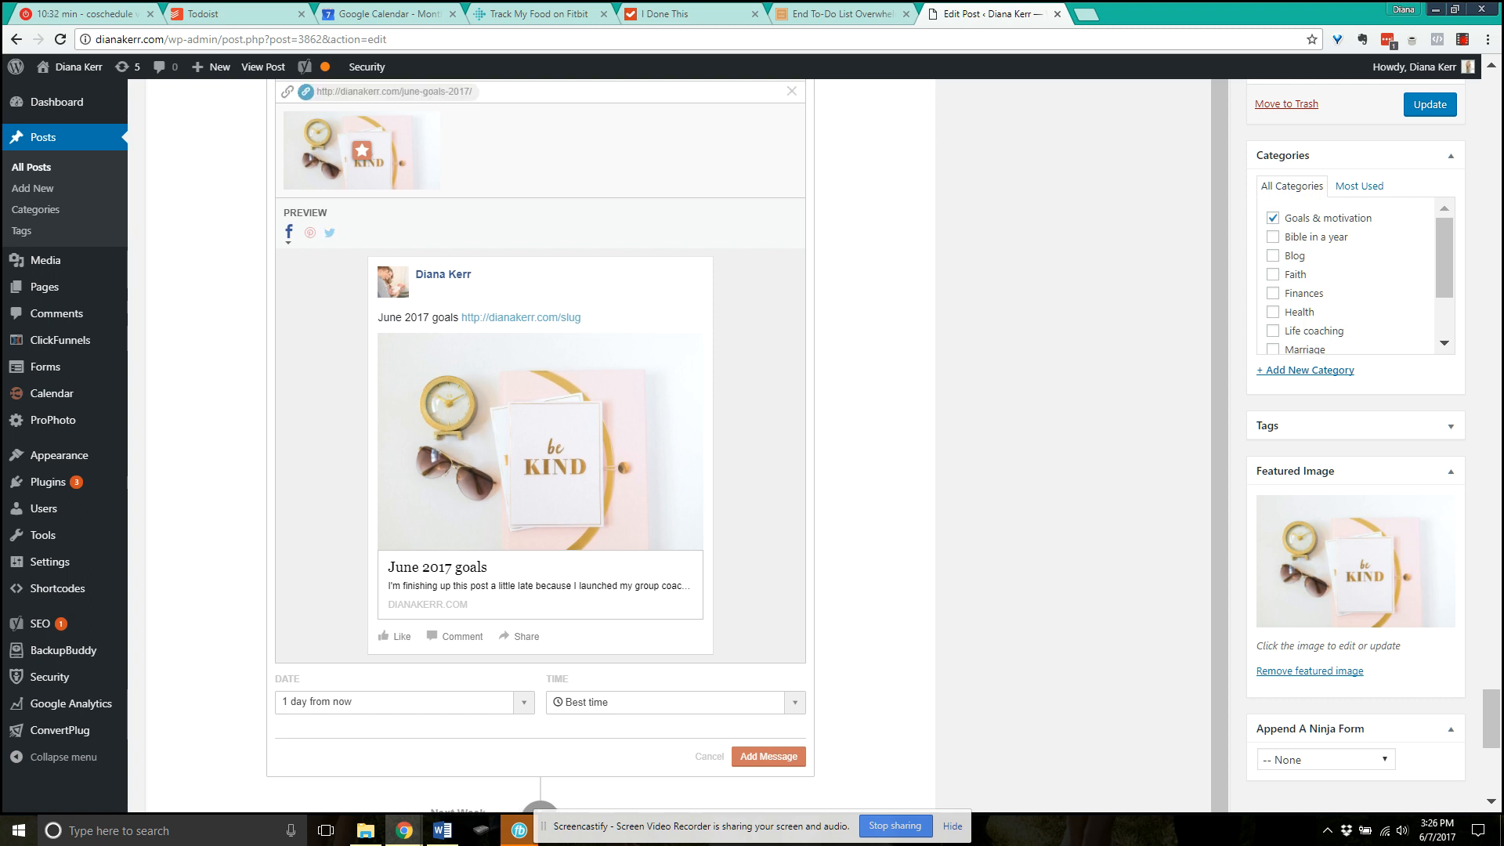
pyautogui.scroll(3, 540, 445)
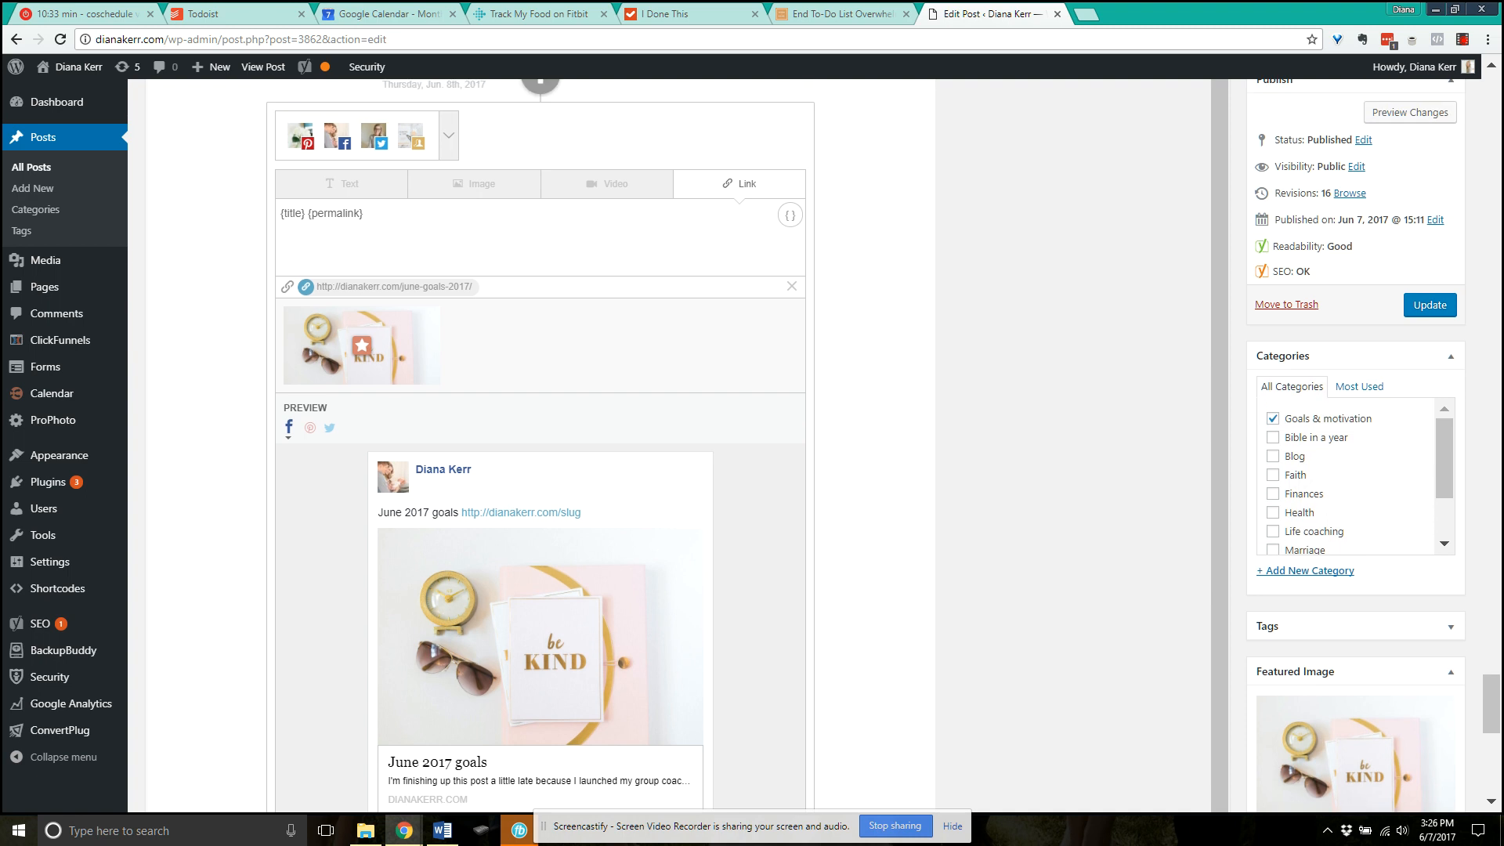
pyautogui.click(449, 176)
pyautogui.click(449, 175)
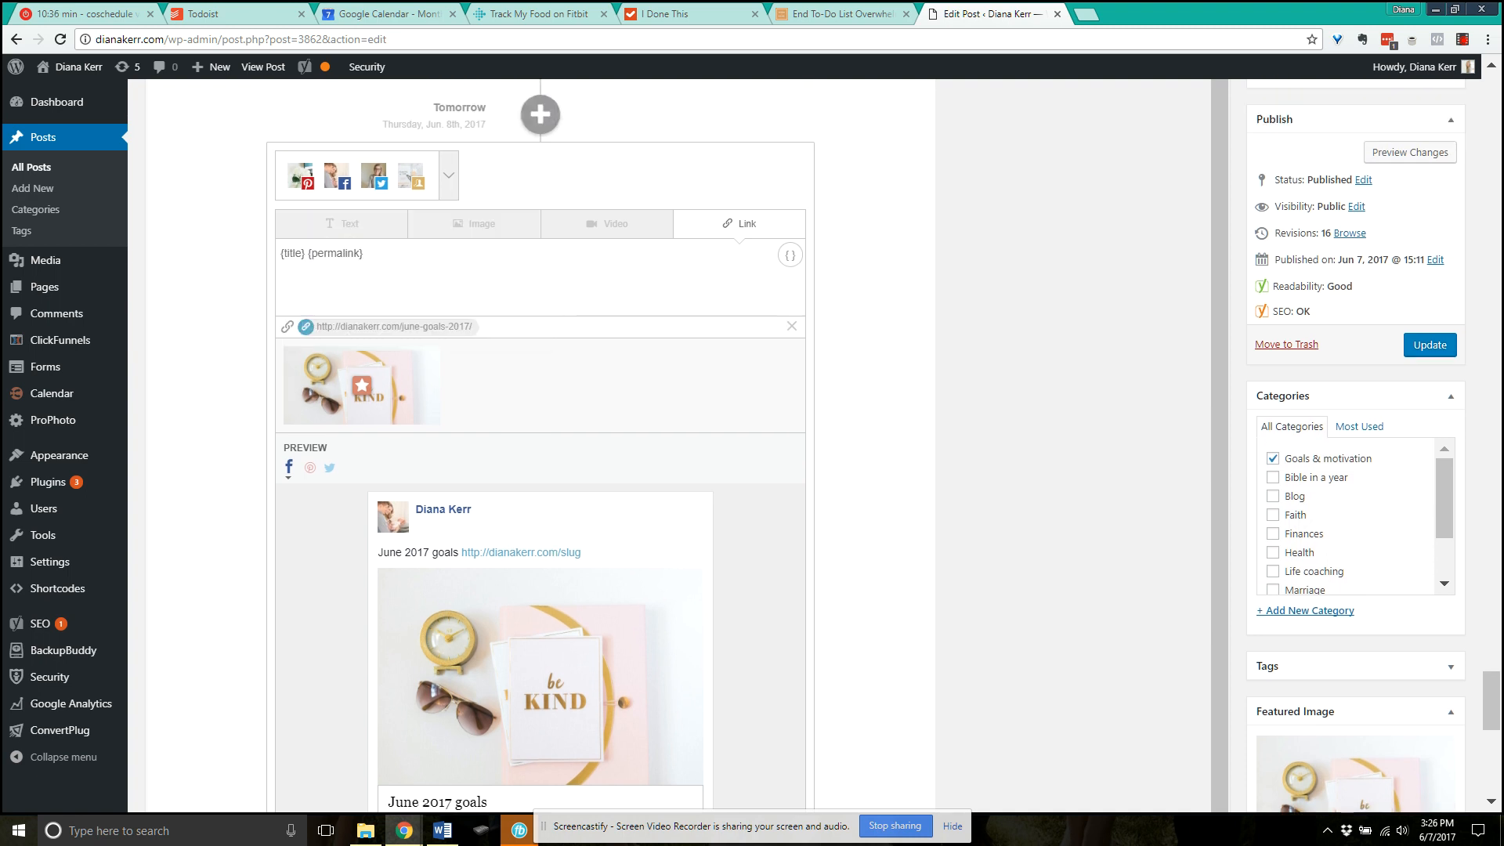
pyautogui.click(449, 176)
pyautogui.click(449, 175)
# - Delete the {title} placeholder from the text of tomorrow's message and check the Facebook preview
pyautogui.scroll(-1, 540, 445)
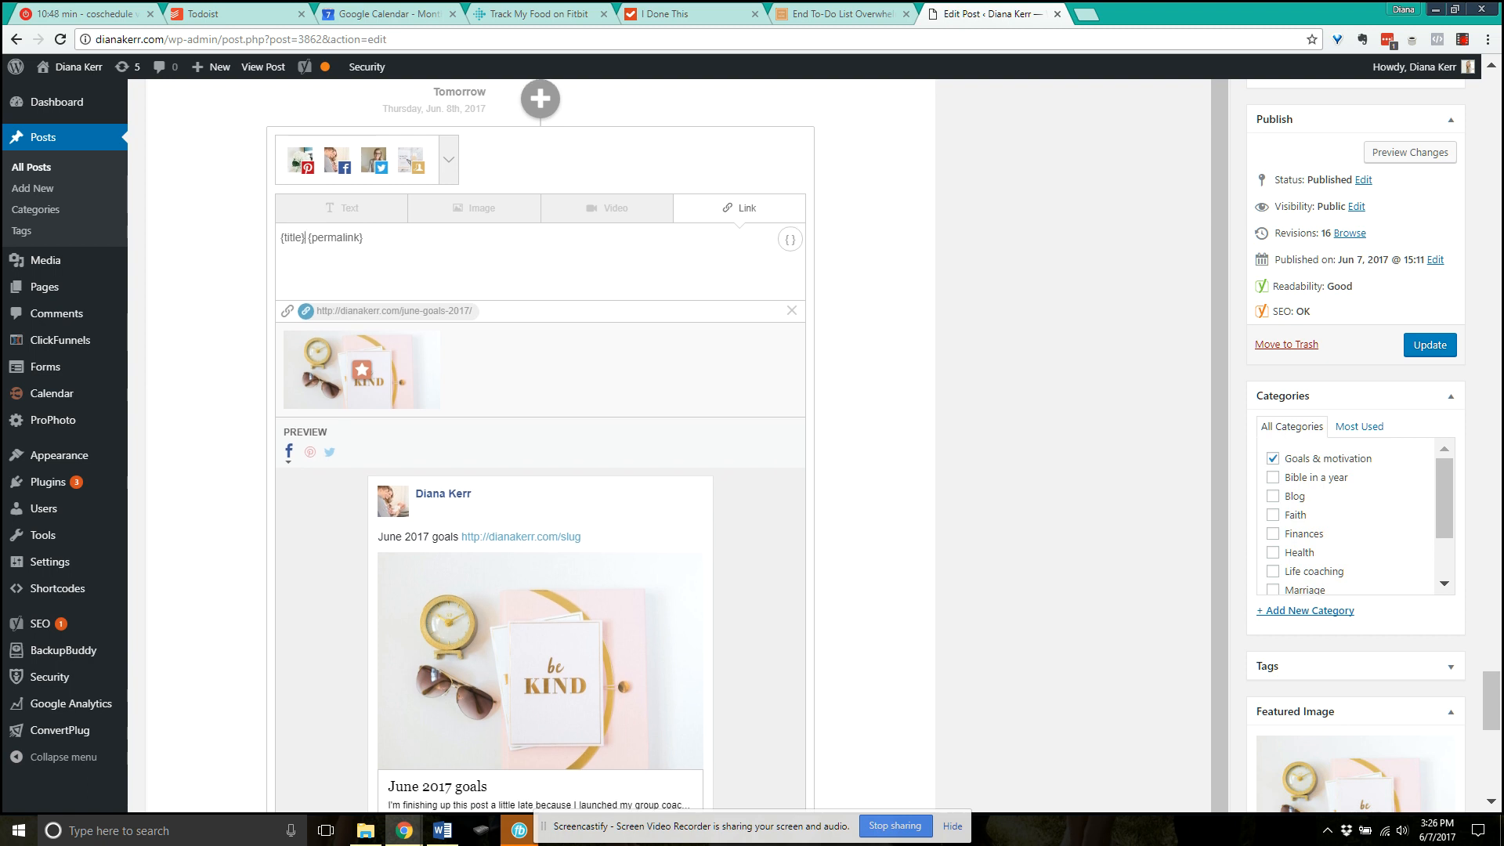
pyautogui.press('BackSpace')
pyautogui.press('BackSpace')
pyautogui.press('BackSpace')
pyautogui.press('BackSpace')
pyautogui.press('BackSpace')
pyautogui.press('BackSpace')
pyautogui.press('BackSpace')
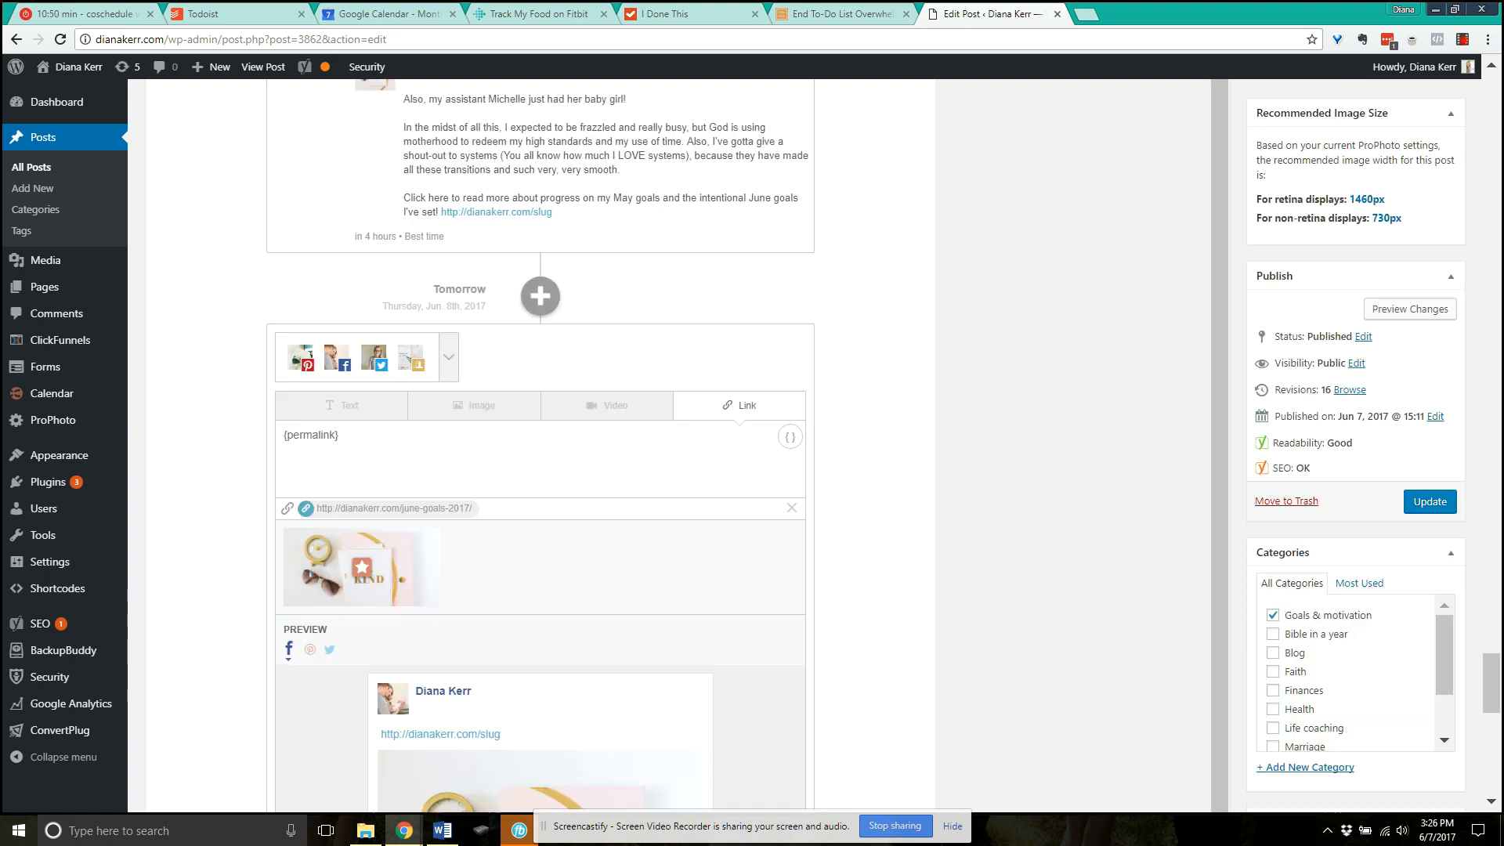
pyautogui.scroll(-3, 541, 445)
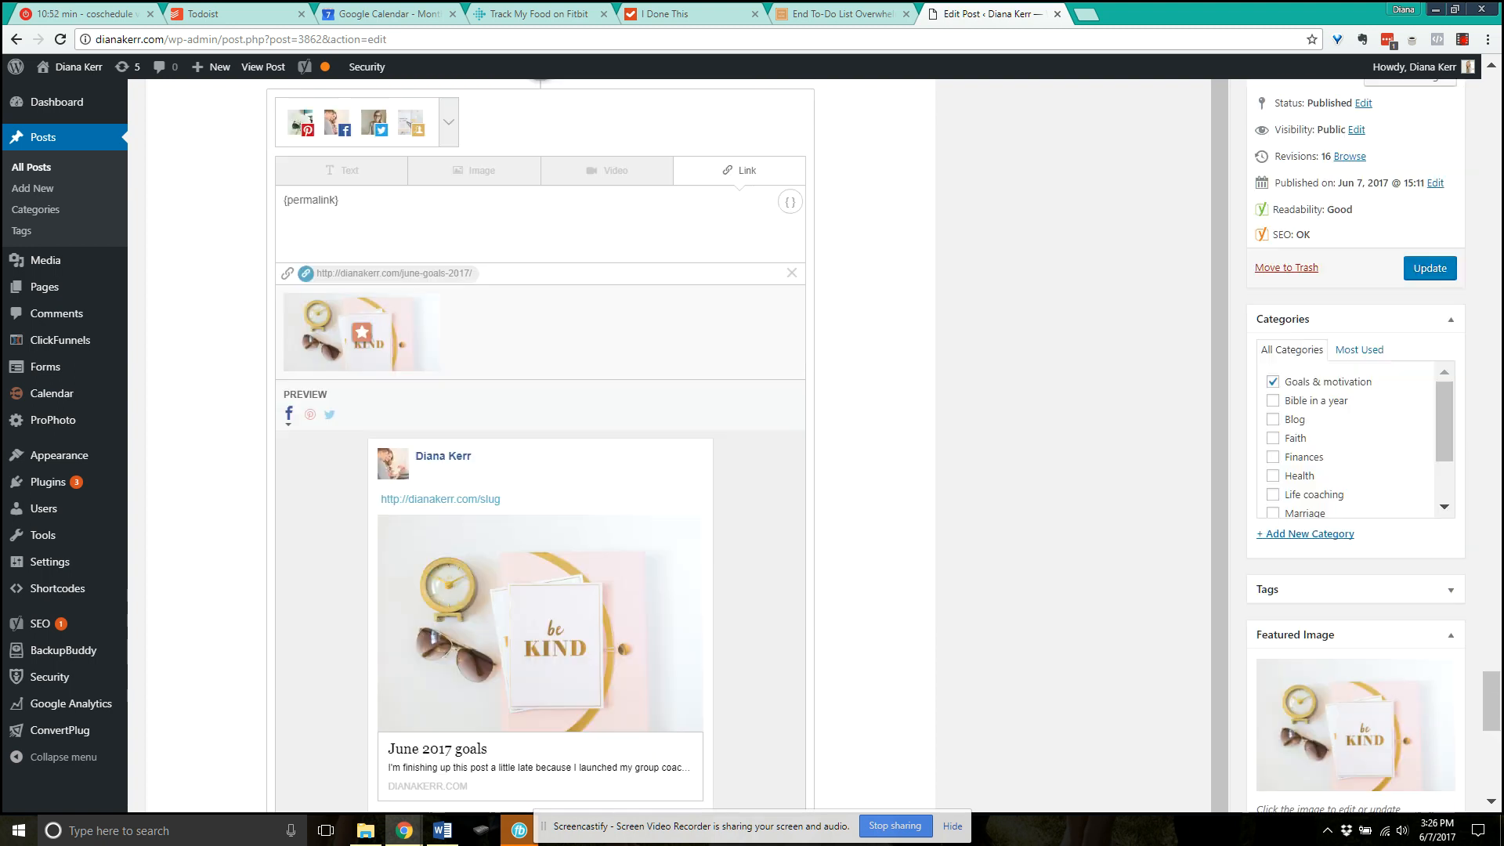
pyautogui.scroll(-1, 540, 445)
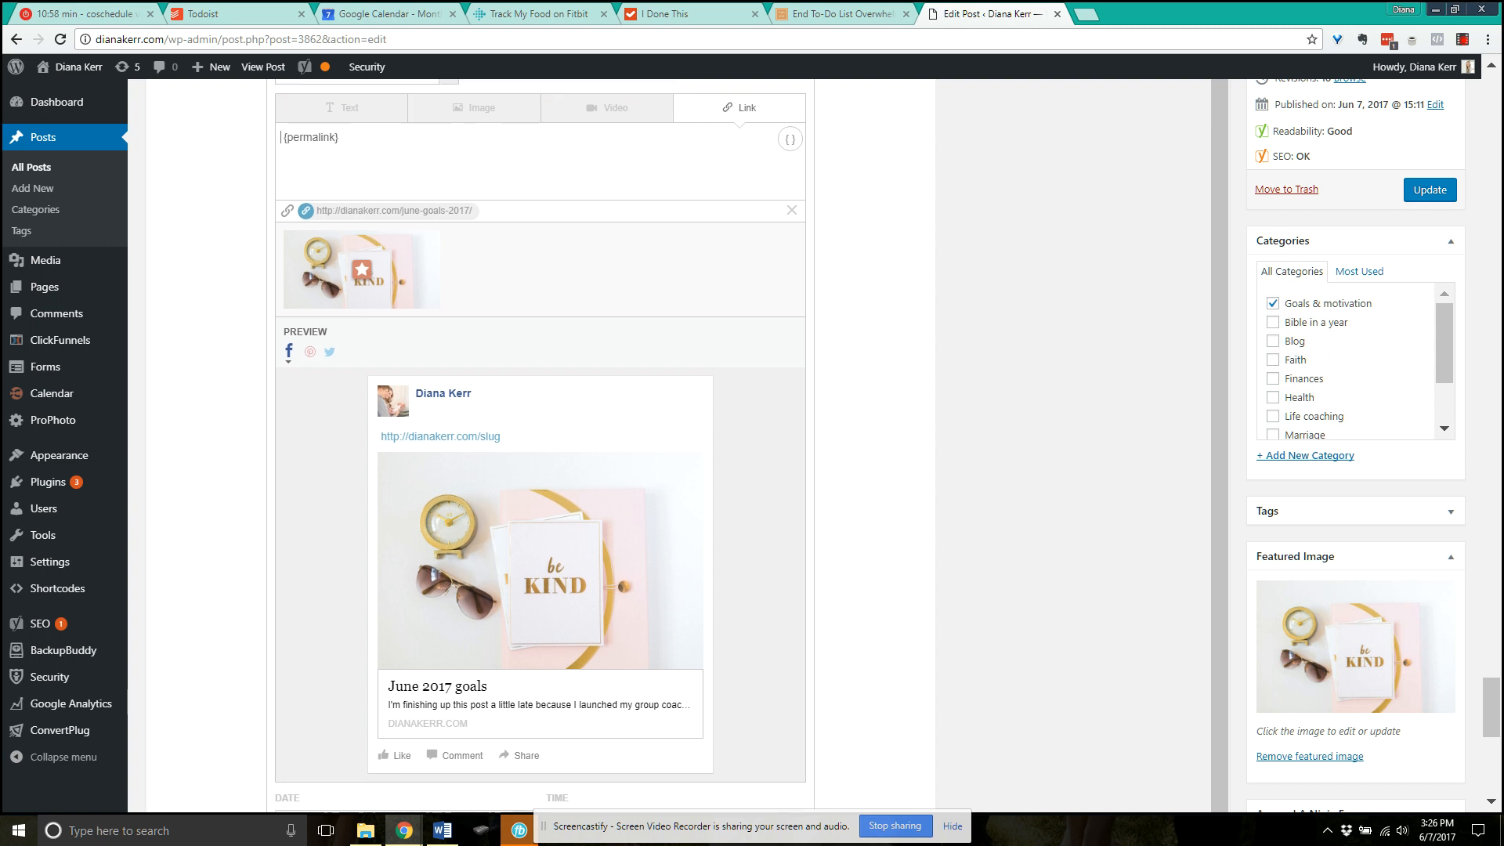
# - Enter "Hey! June goals are up on the blog. Come check them out here. What are you working on this month?" before the {permalink} placeholder
pyautogui.write('Hey! June goals ar')
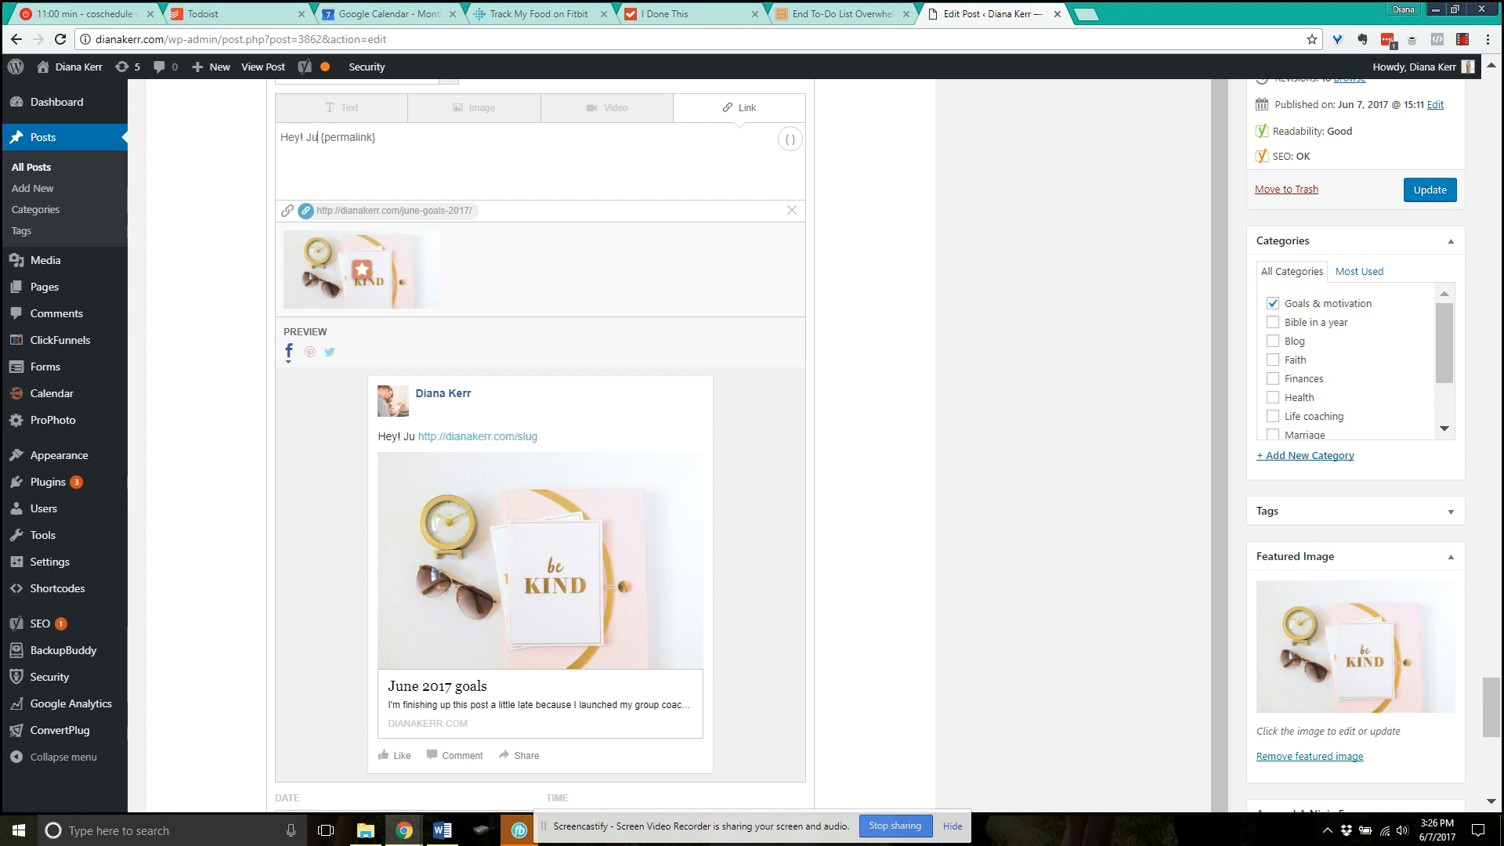
pyautogui.write('e up on the blog. ')
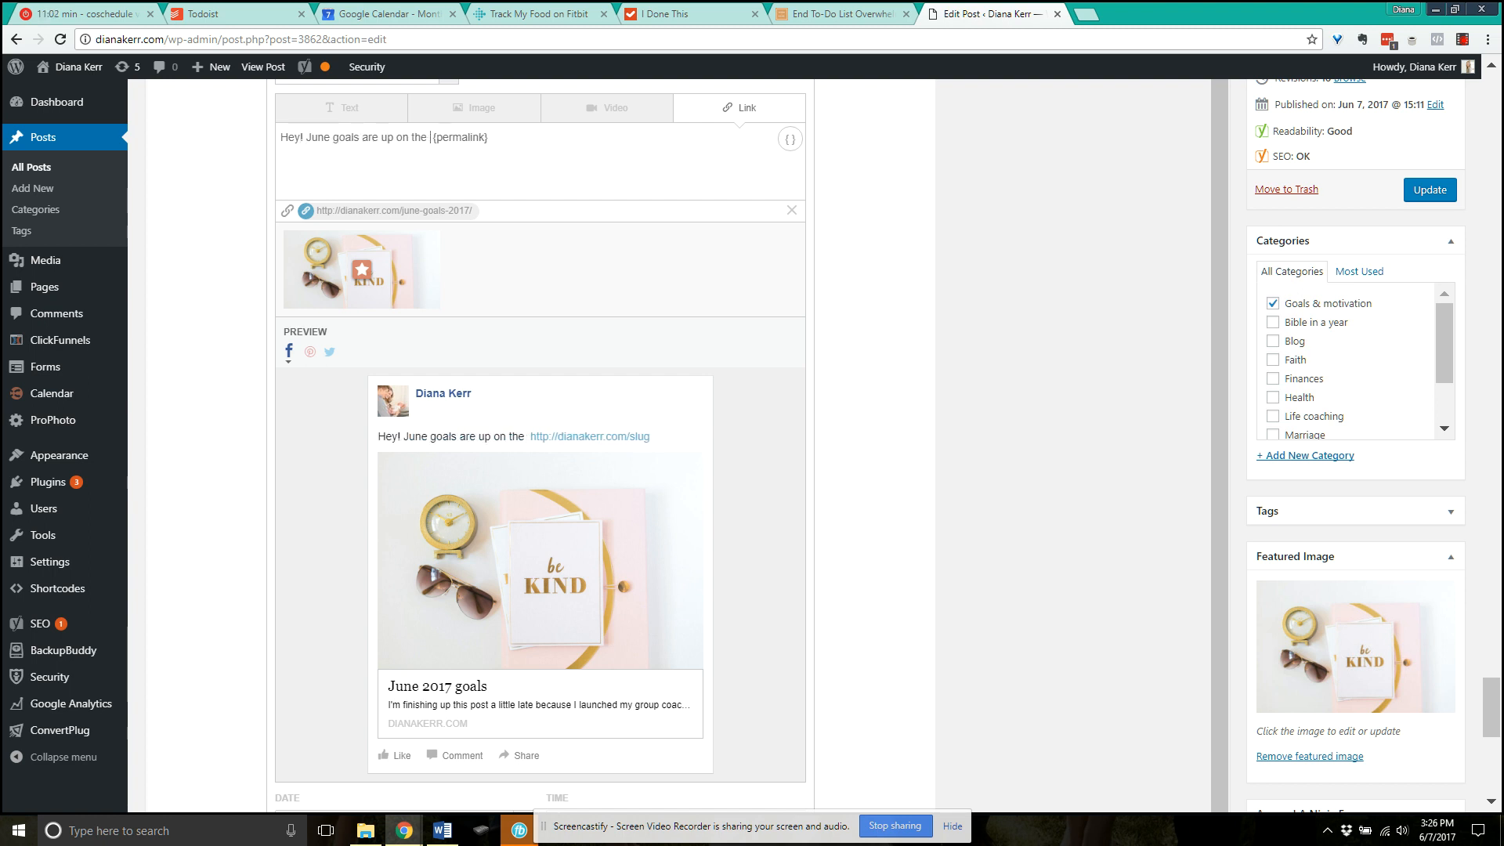
pyautogui.write('Come check them o')
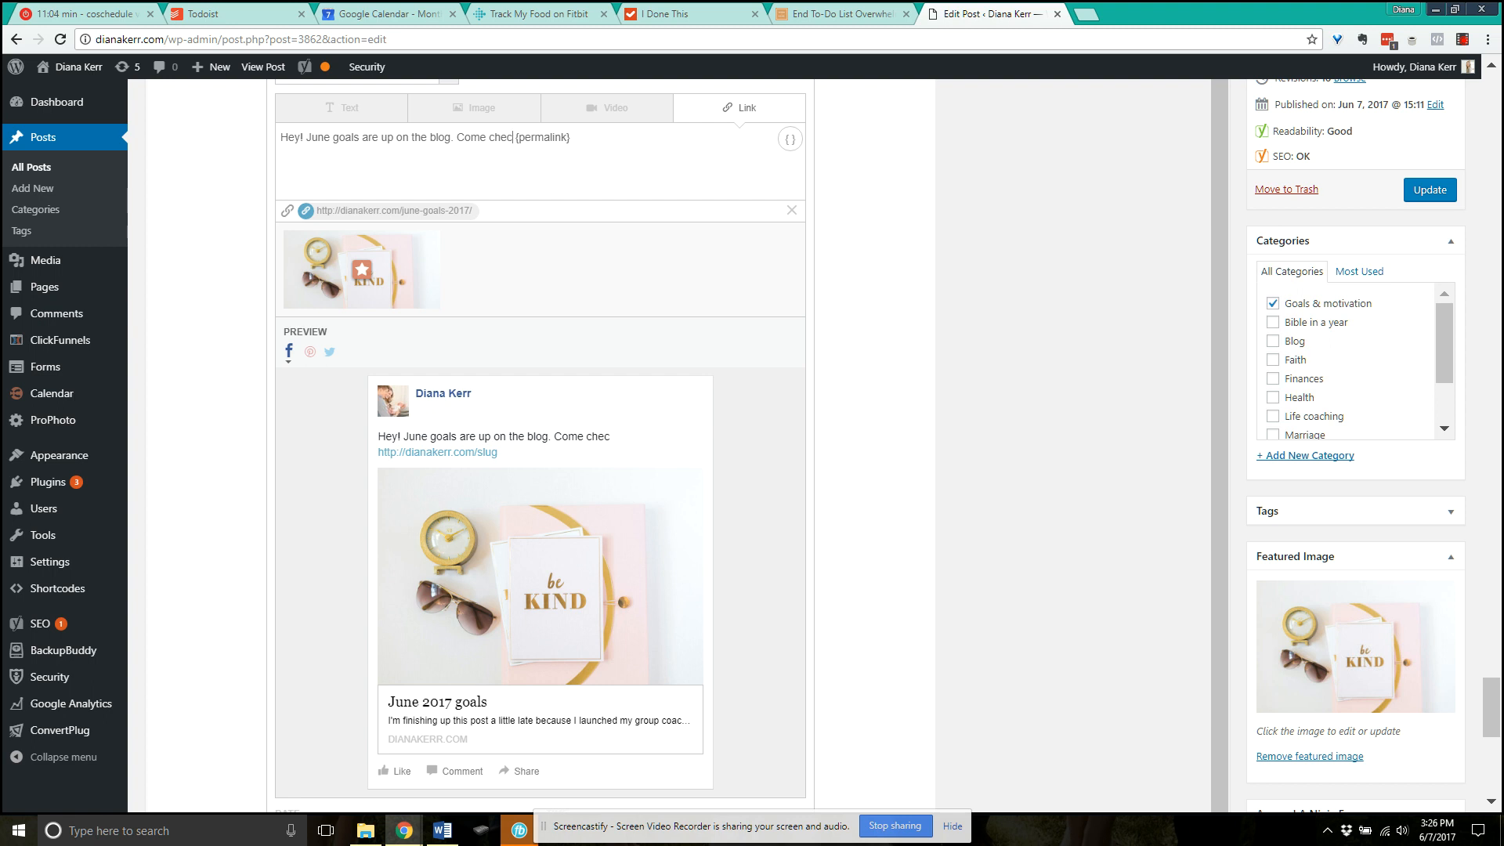
pyautogui.write('ut here.')
pyautogui.write(' What are you working o')
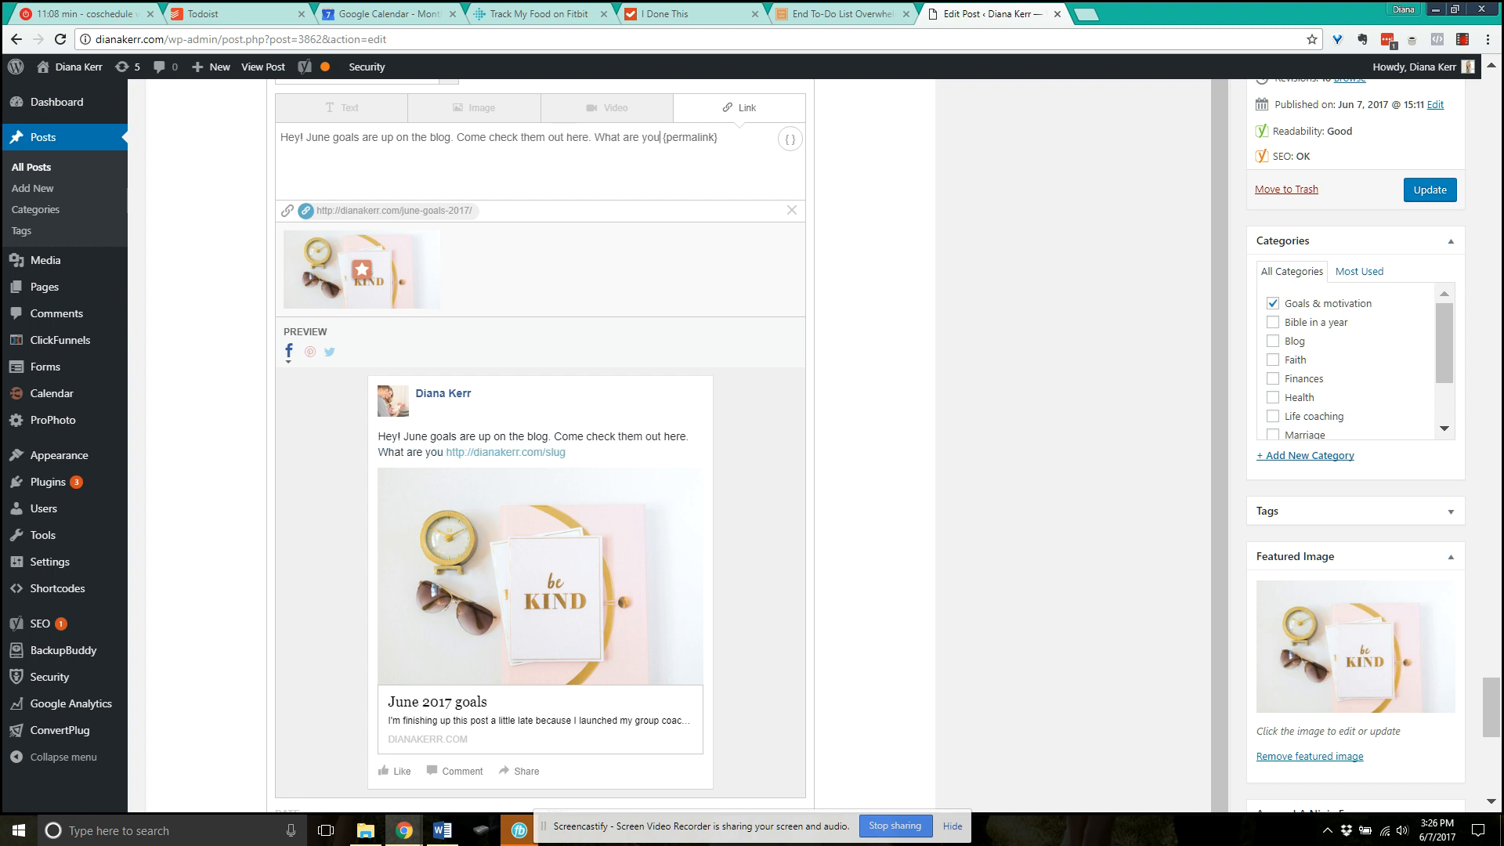
pyautogui.write('n this month?')
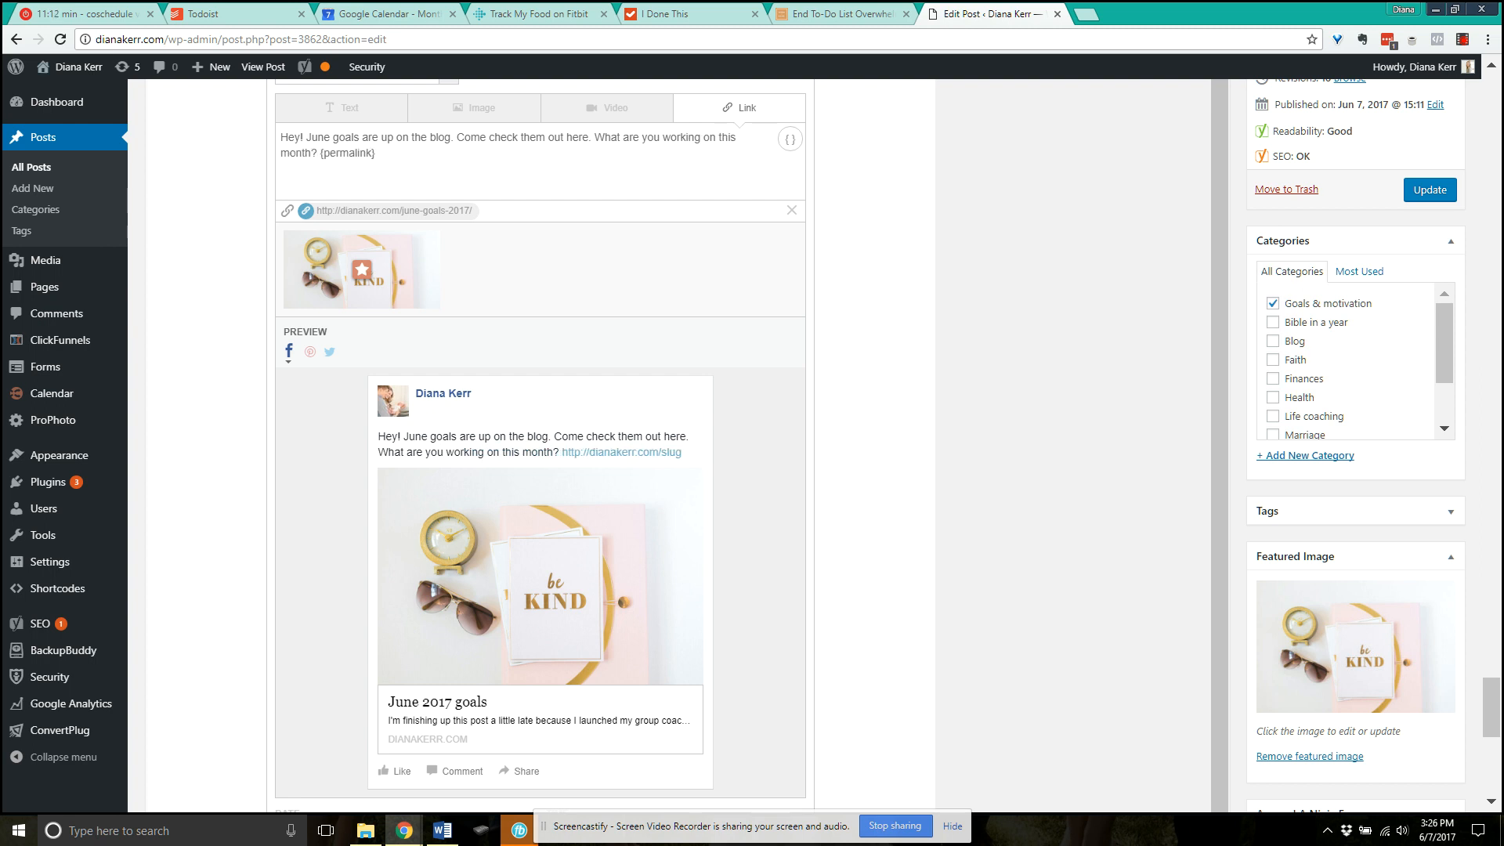
# - Switch the message's date setting to a custom date and view the June 2017 calendar
pyautogui.scroll(-5, 540, 439)
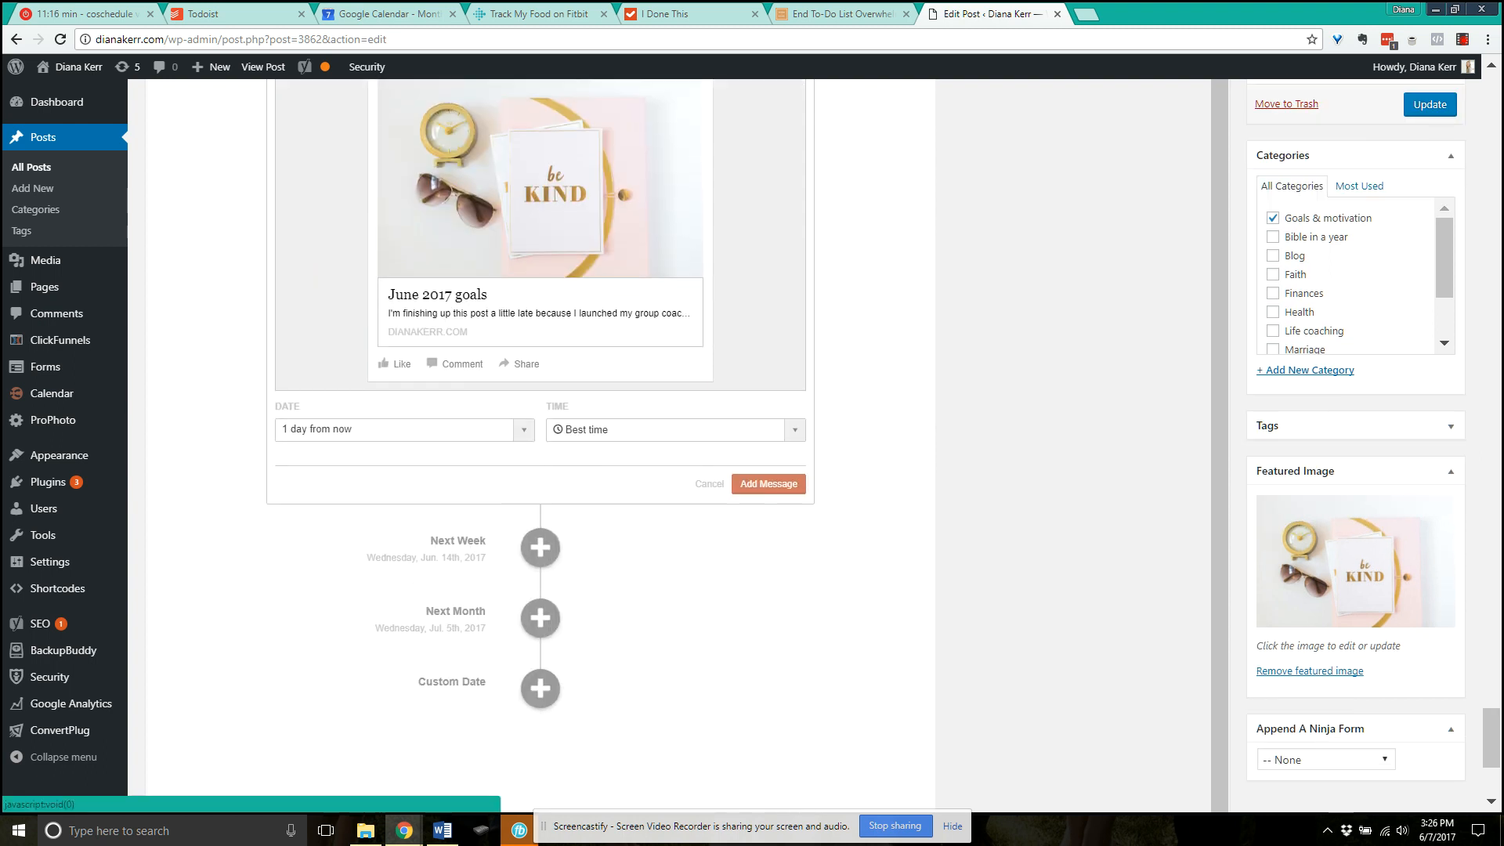
pyautogui.click(405, 429)
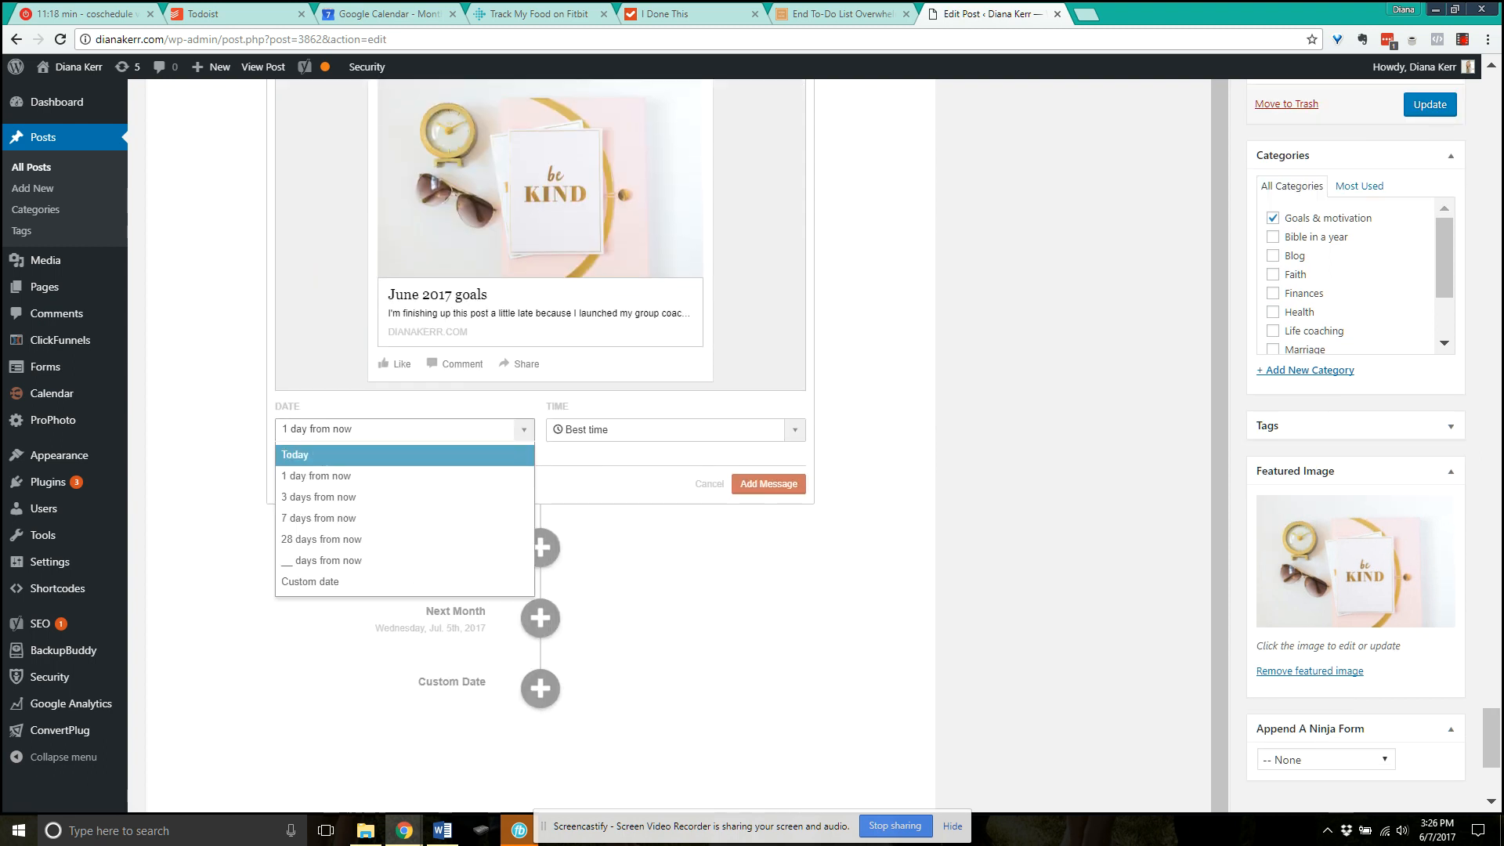
pyautogui.click(310, 581)
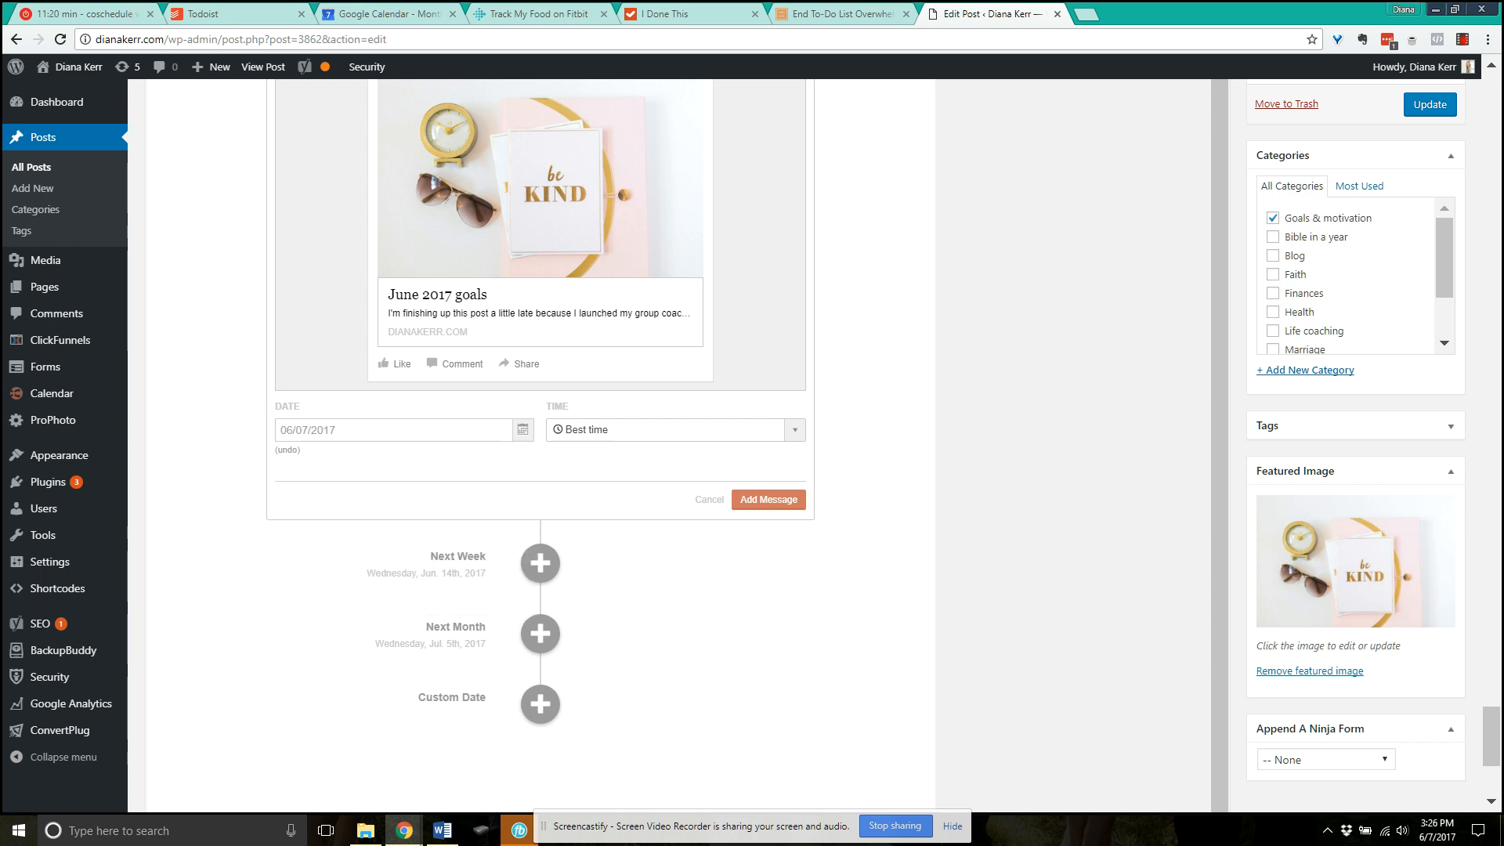
pyautogui.click(392, 429)
pyautogui.click(363, 311)
pyautogui.click(391, 429)
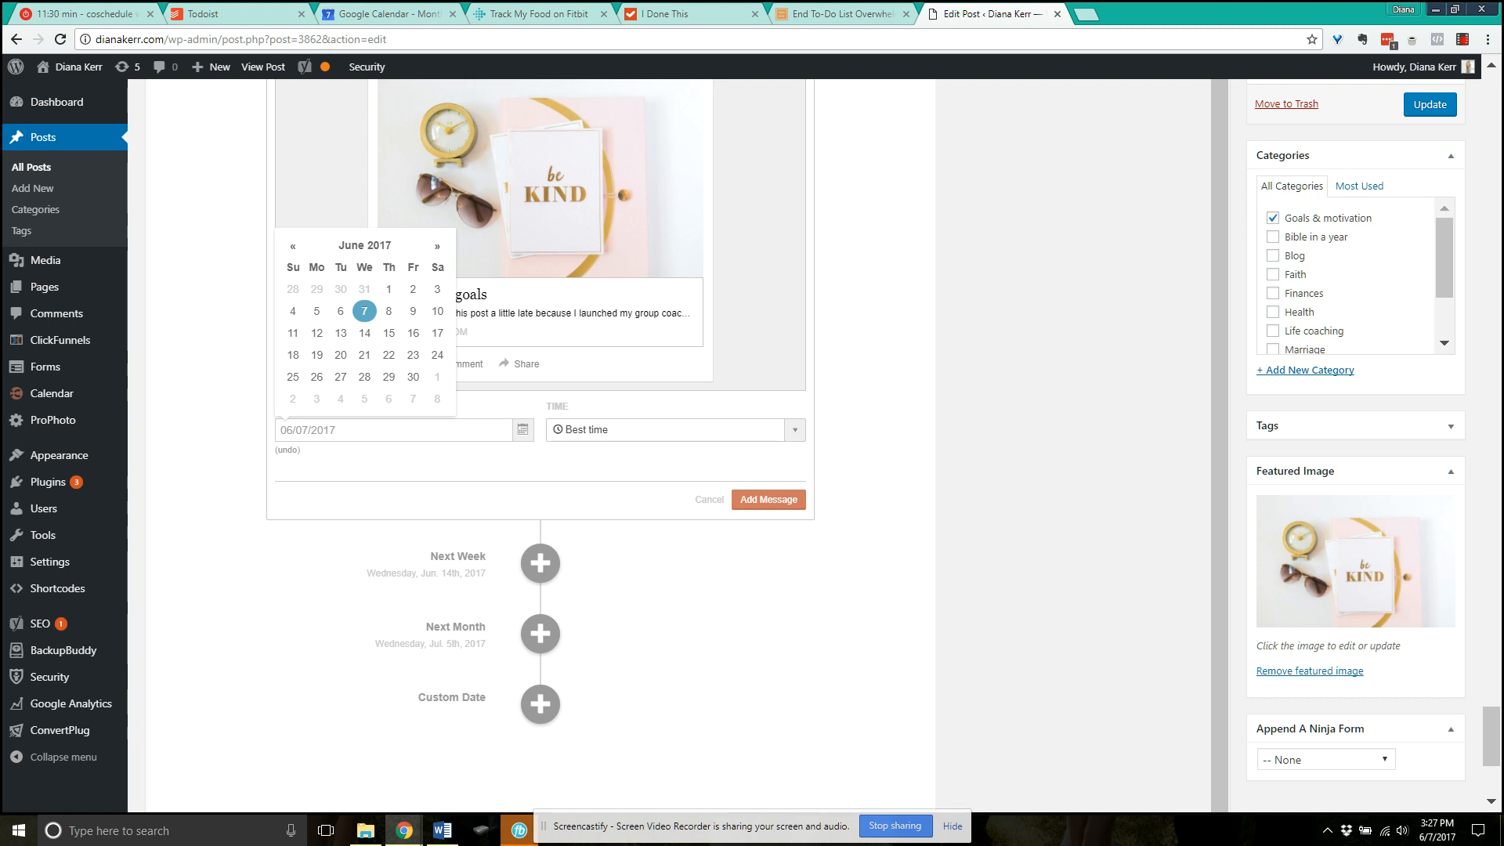
pyautogui.press('Escape')
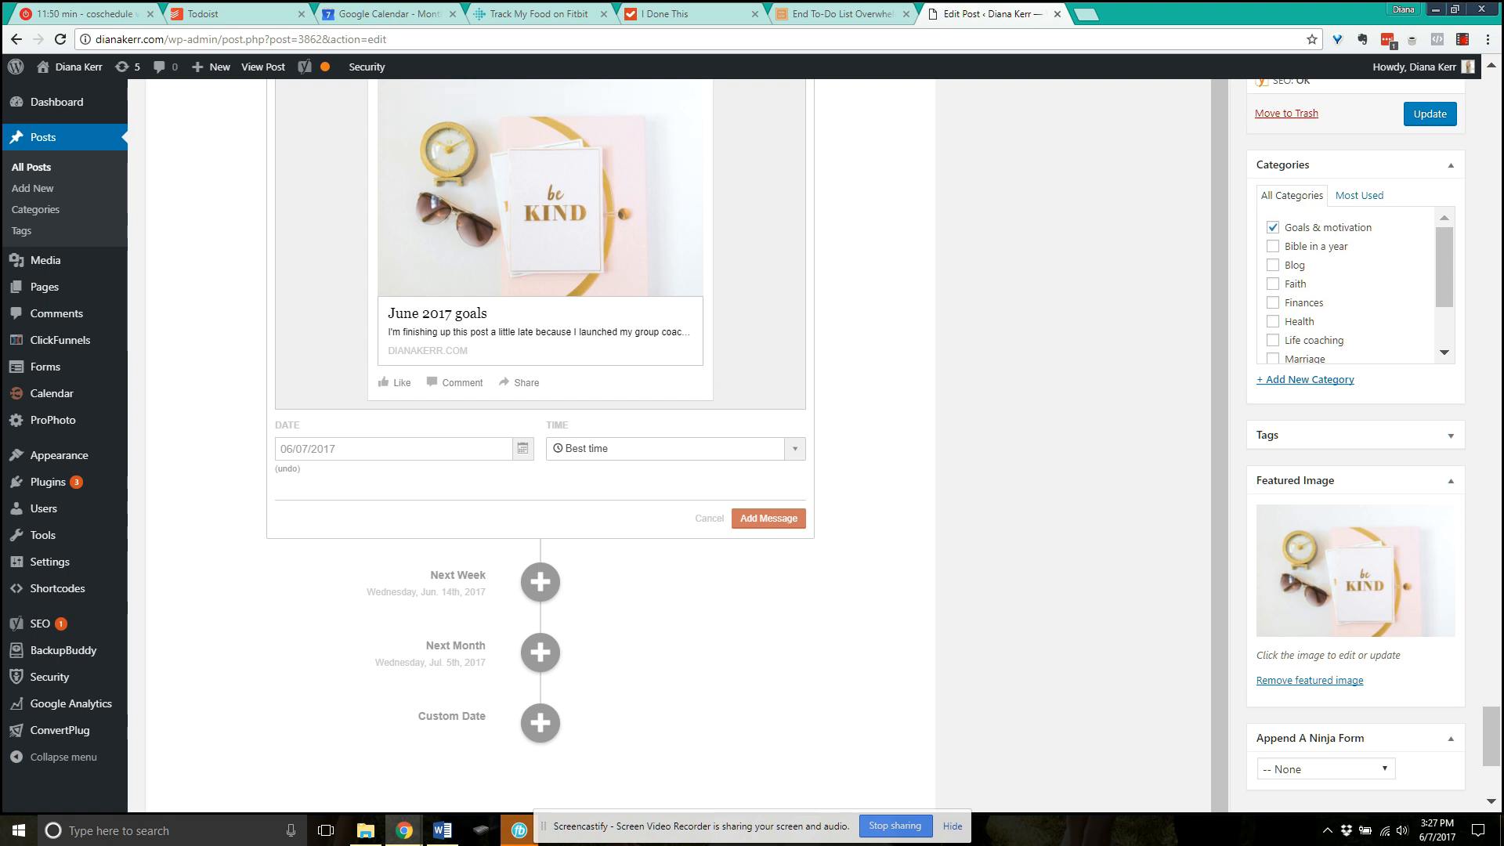
# - Remove the Facebook profile and the Go-Getter Christian Chicks group from the message's recipients and add the Facebook page
pyautogui.scroll(2, 540, 419)
pyautogui.scroll(1, 540, 419)
pyautogui.scroll(2, 540, 419)
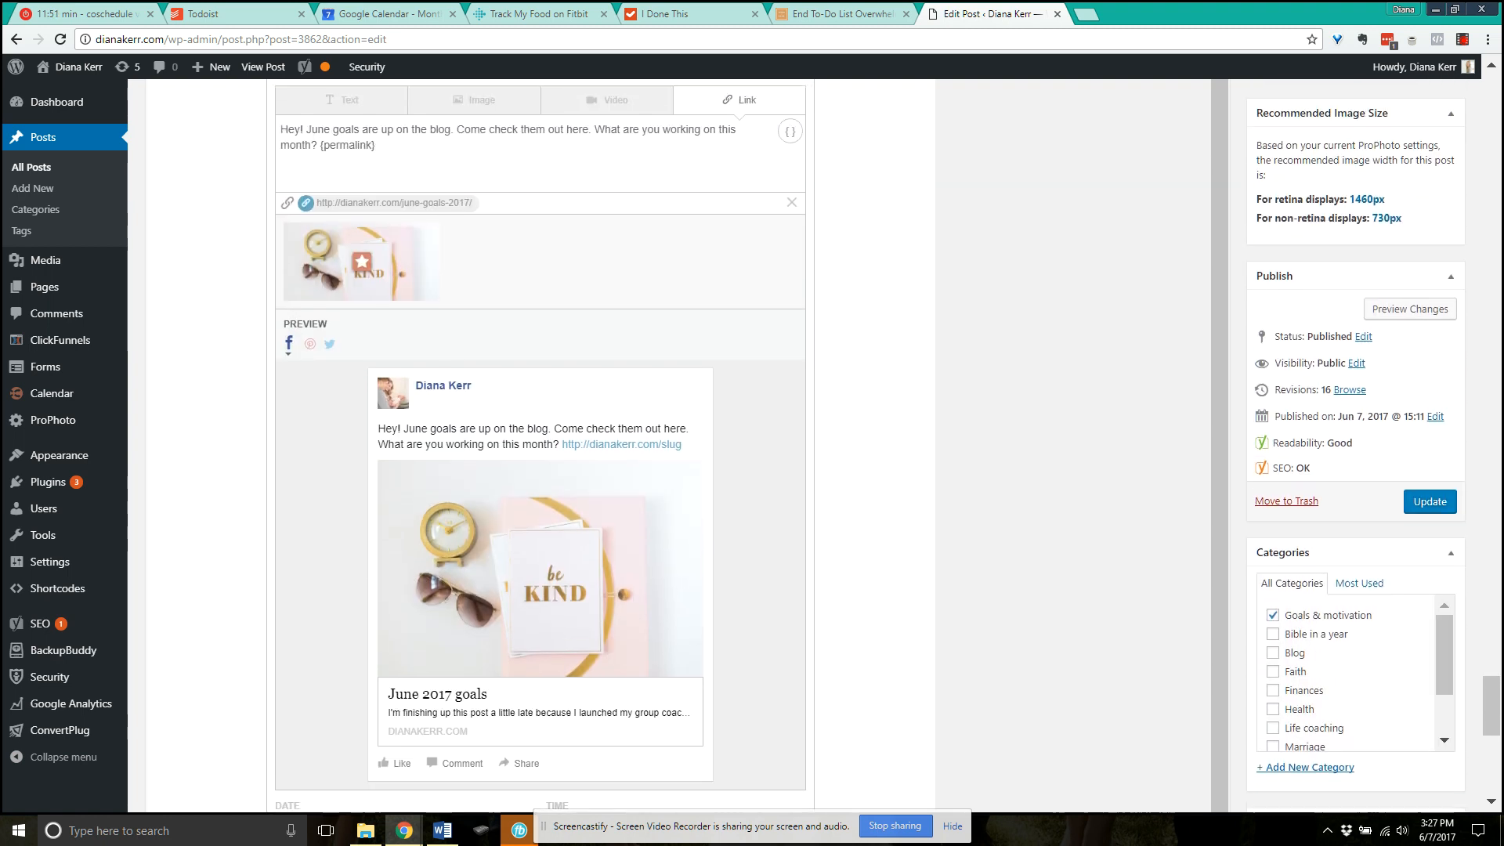
pyautogui.scroll(-2, 540, 419)
pyautogui.scroll(-2, 540, 419)
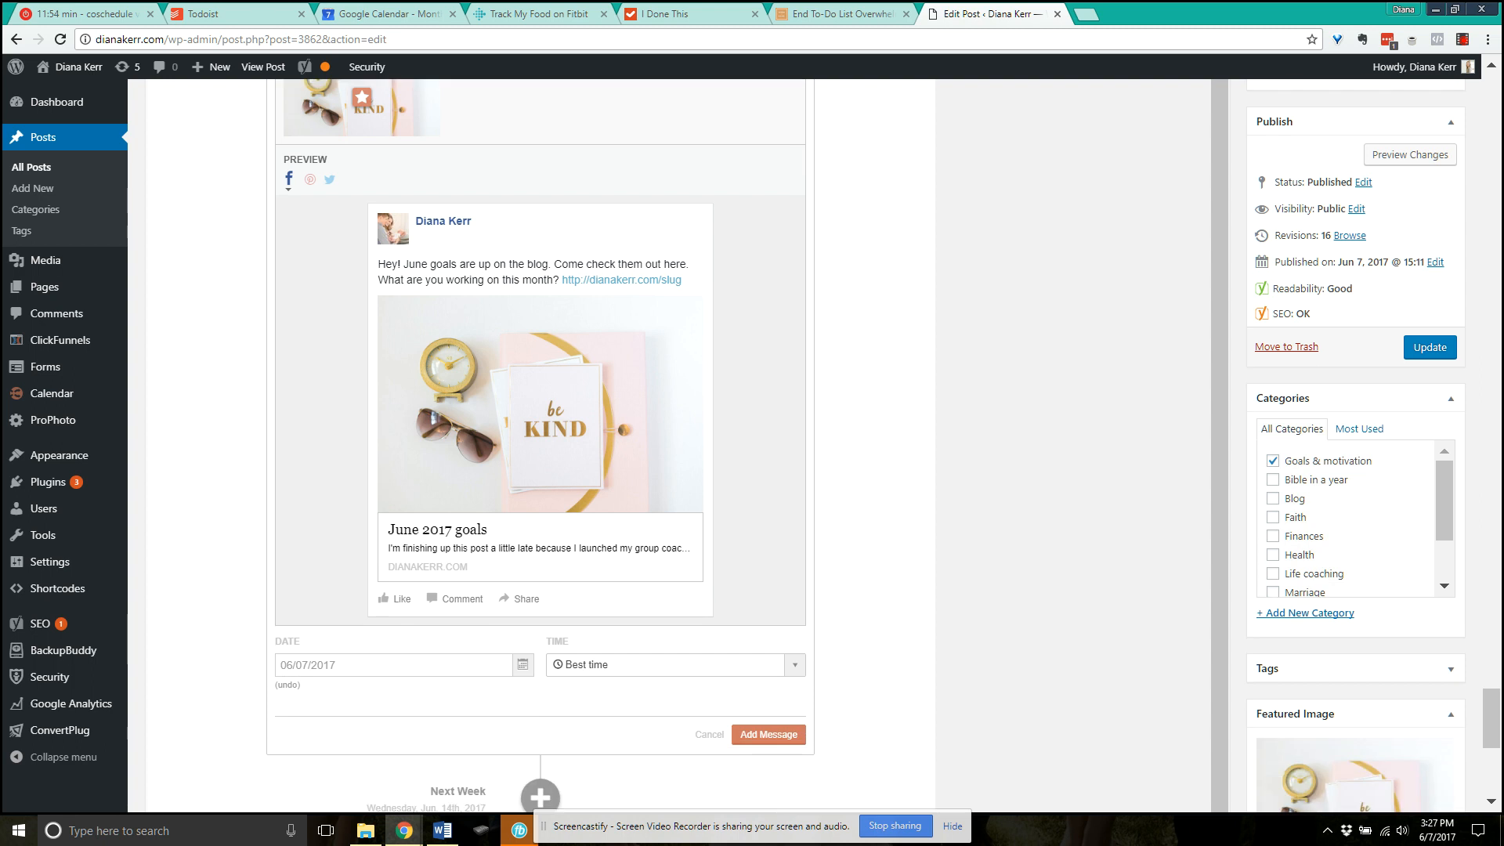
pyautogui.scroll(3, 541, 419)
pyautogui.scroll(2, 540, 419)
pyautogui.click(449, 216)
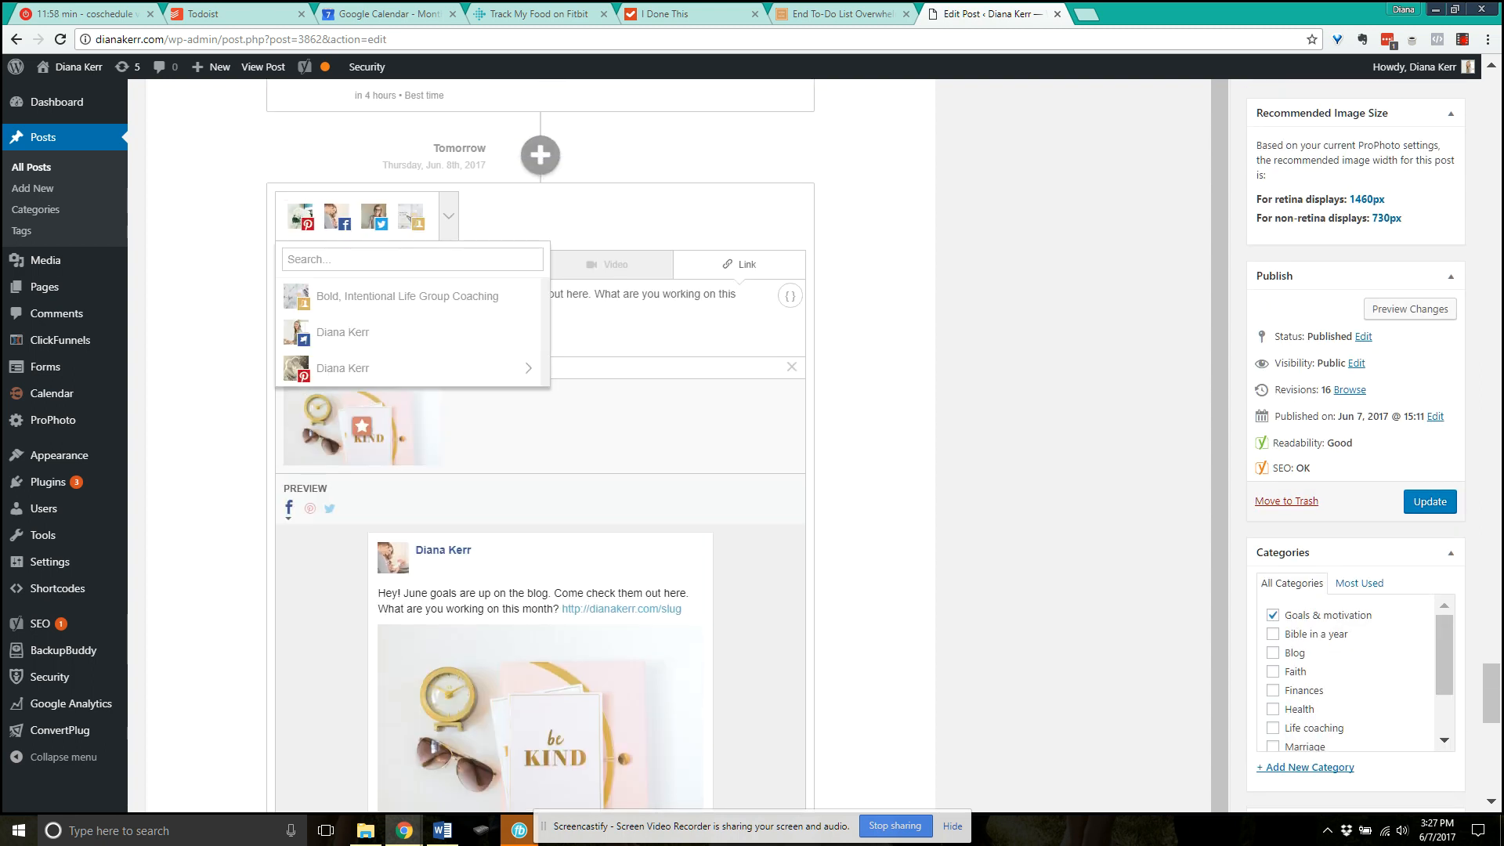
pyautogui.click(337, 216)
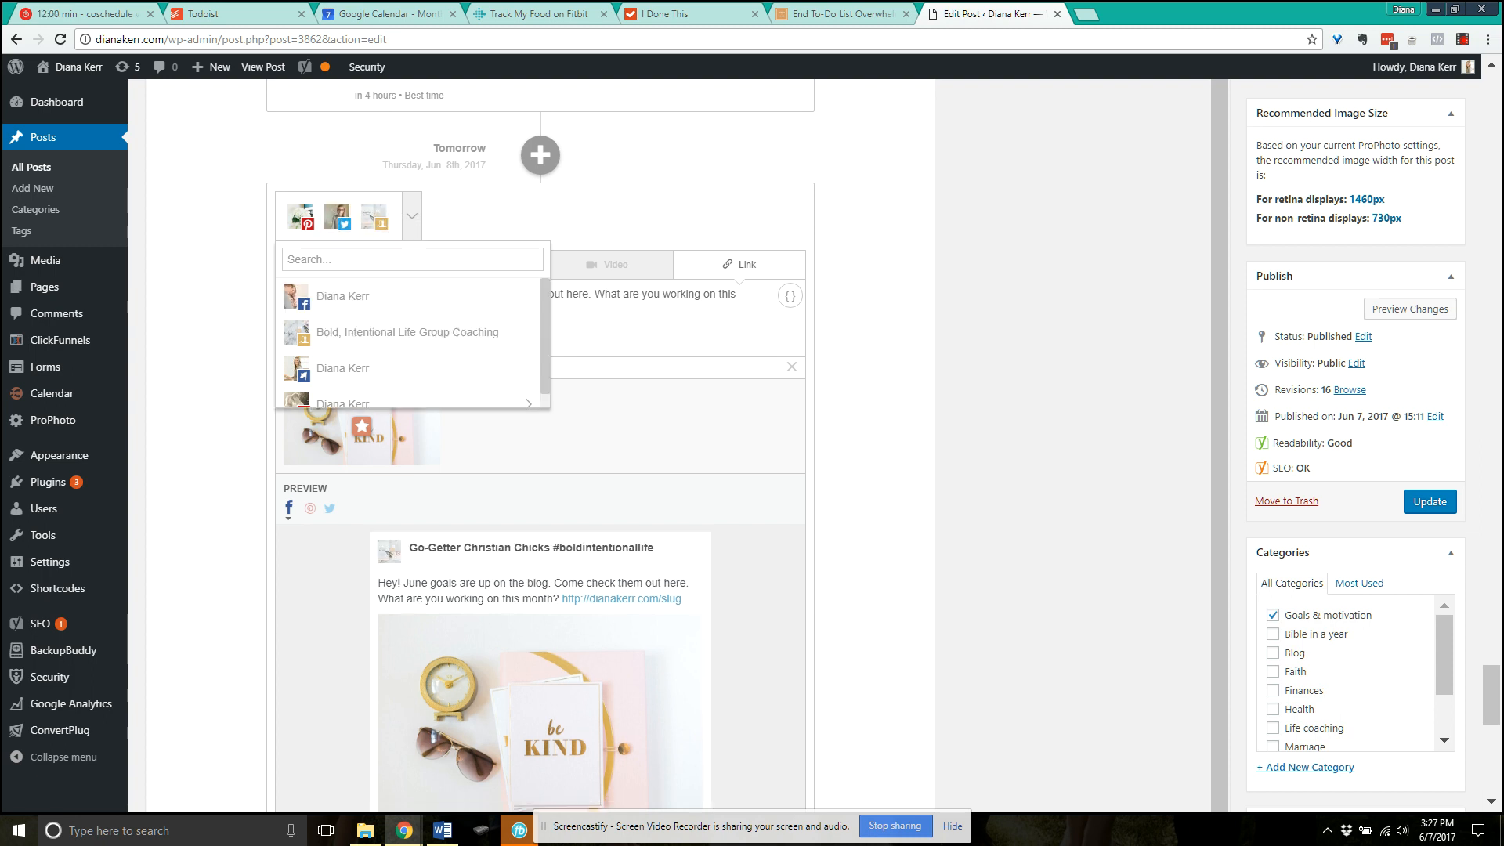
pyautogui.click(374, 217)
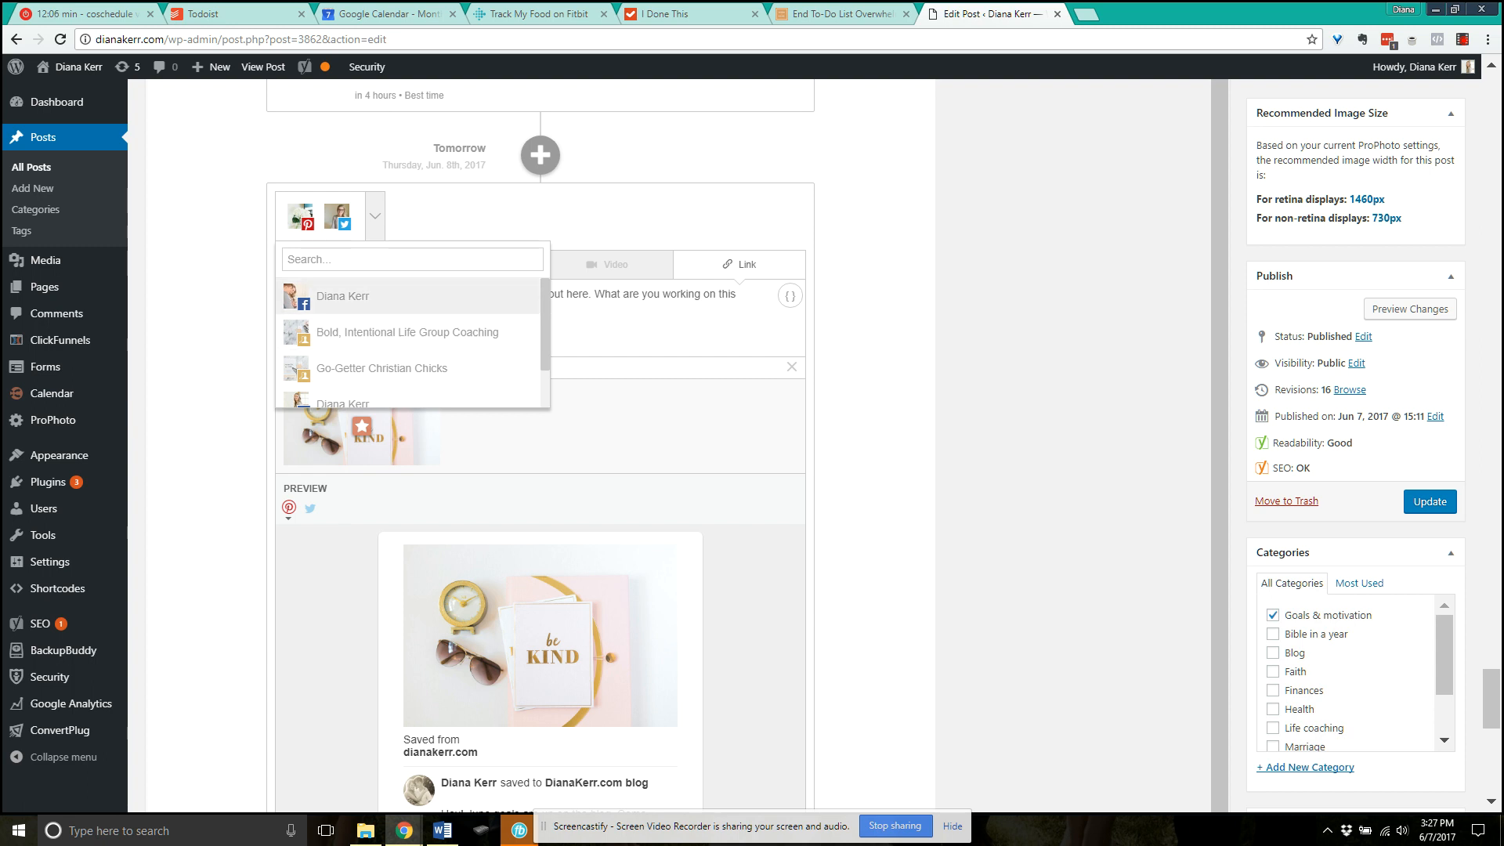
pyautogui.scroll(-1, 407, 307)
pyautogui.click(376, 354)
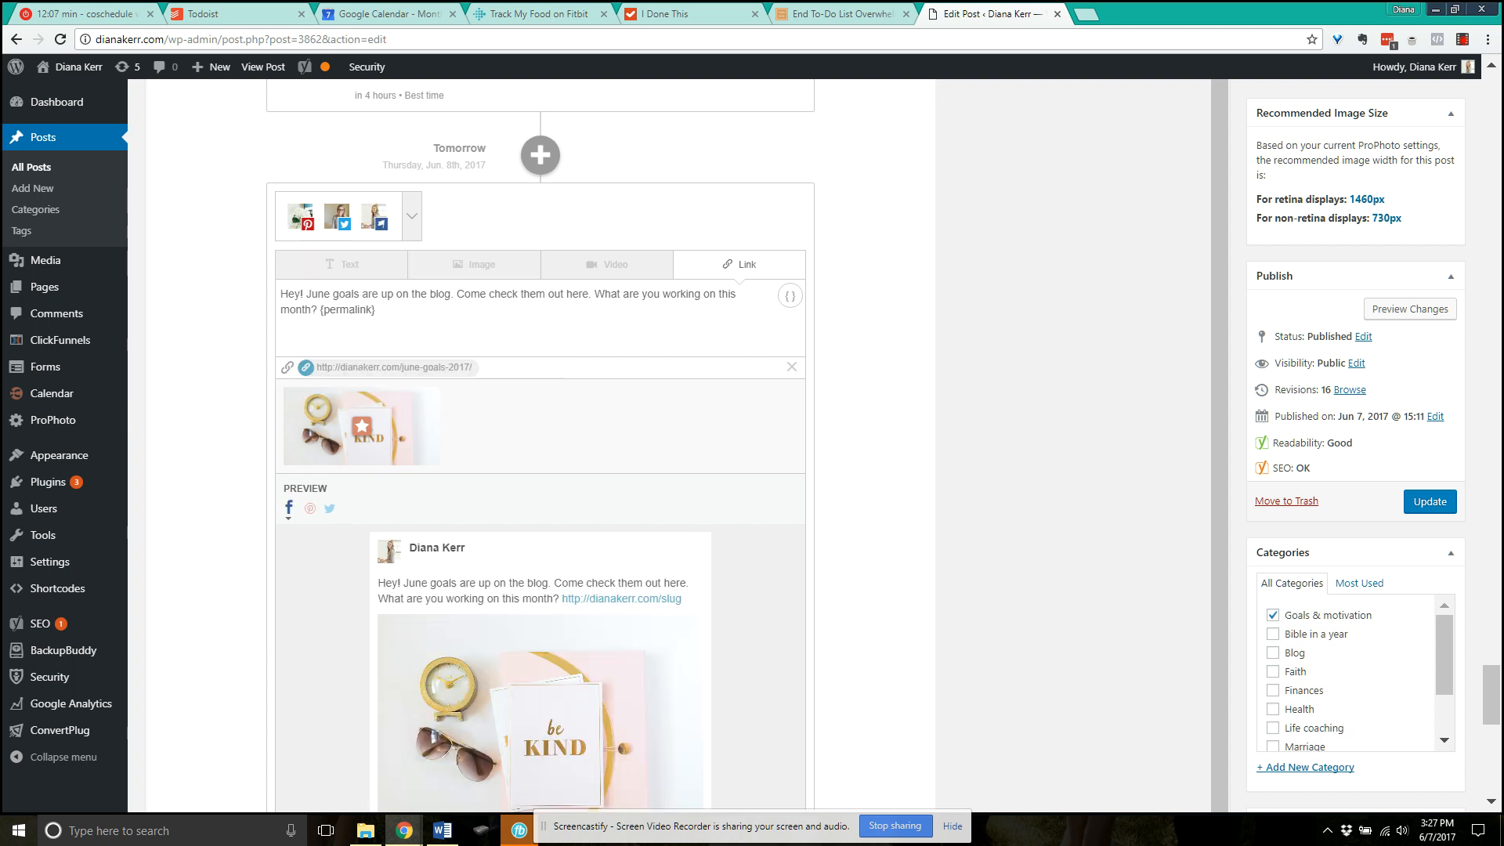
# - Set the message's date to 06/09/2017, keep the best time option, and add the message to the schedule
pyautogui.scroll(-1, 541, 444)
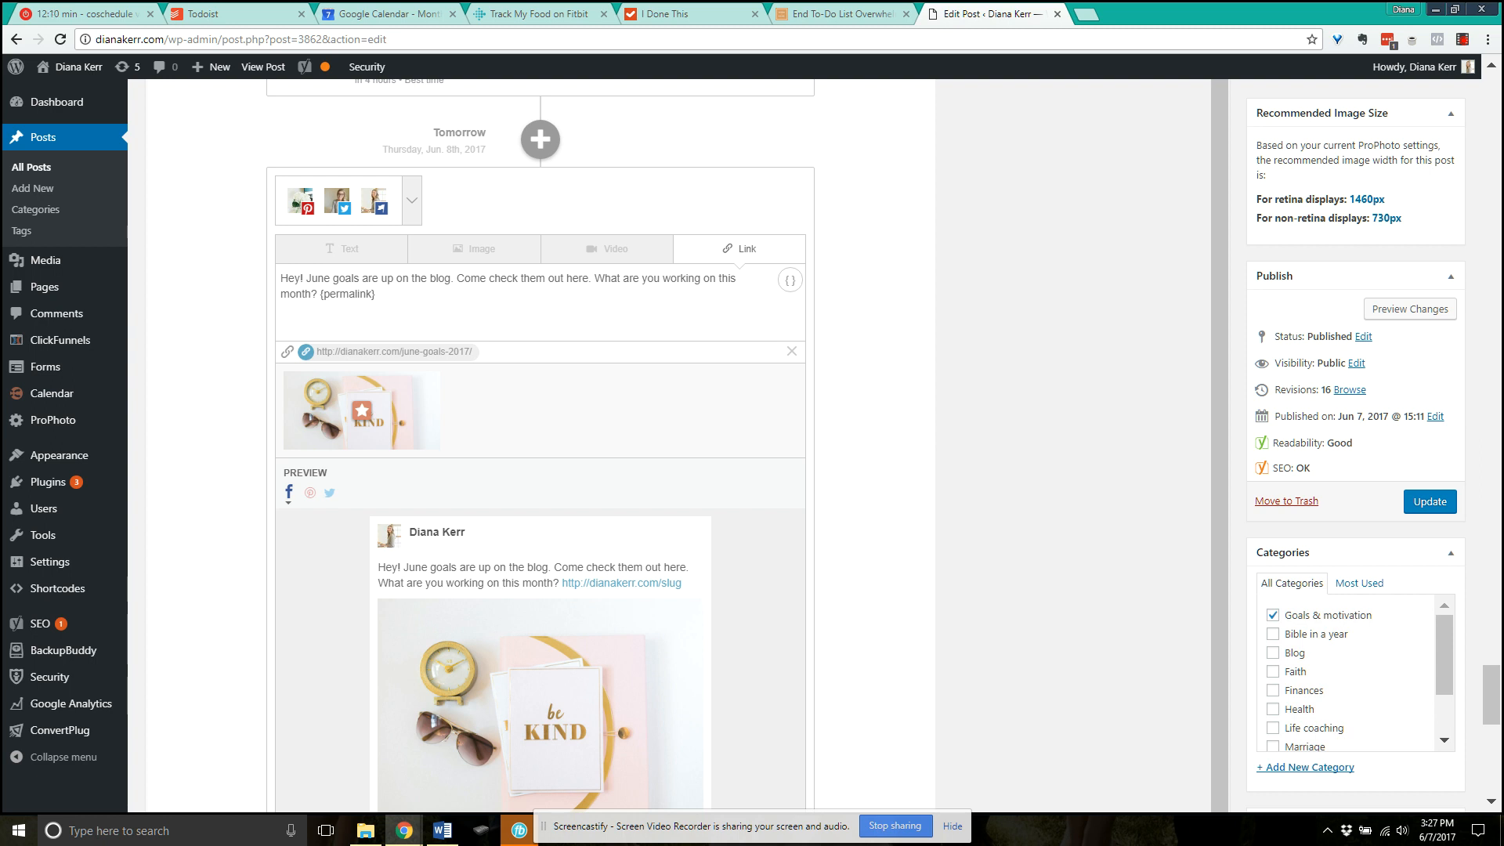
pyautogui.scroll(-4, 540, 444)
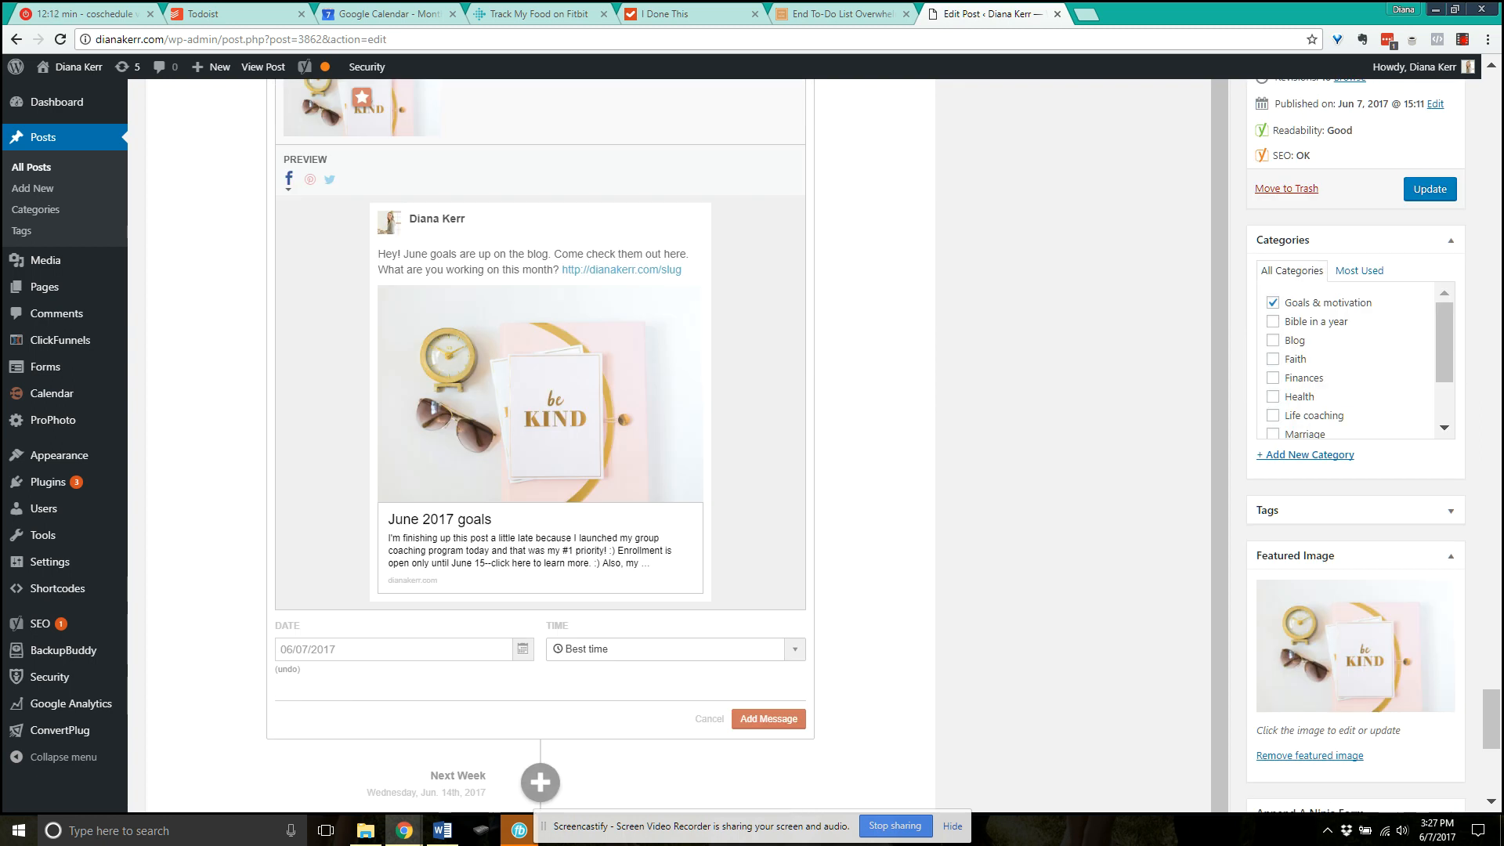
pyautogui.click(522, 649)
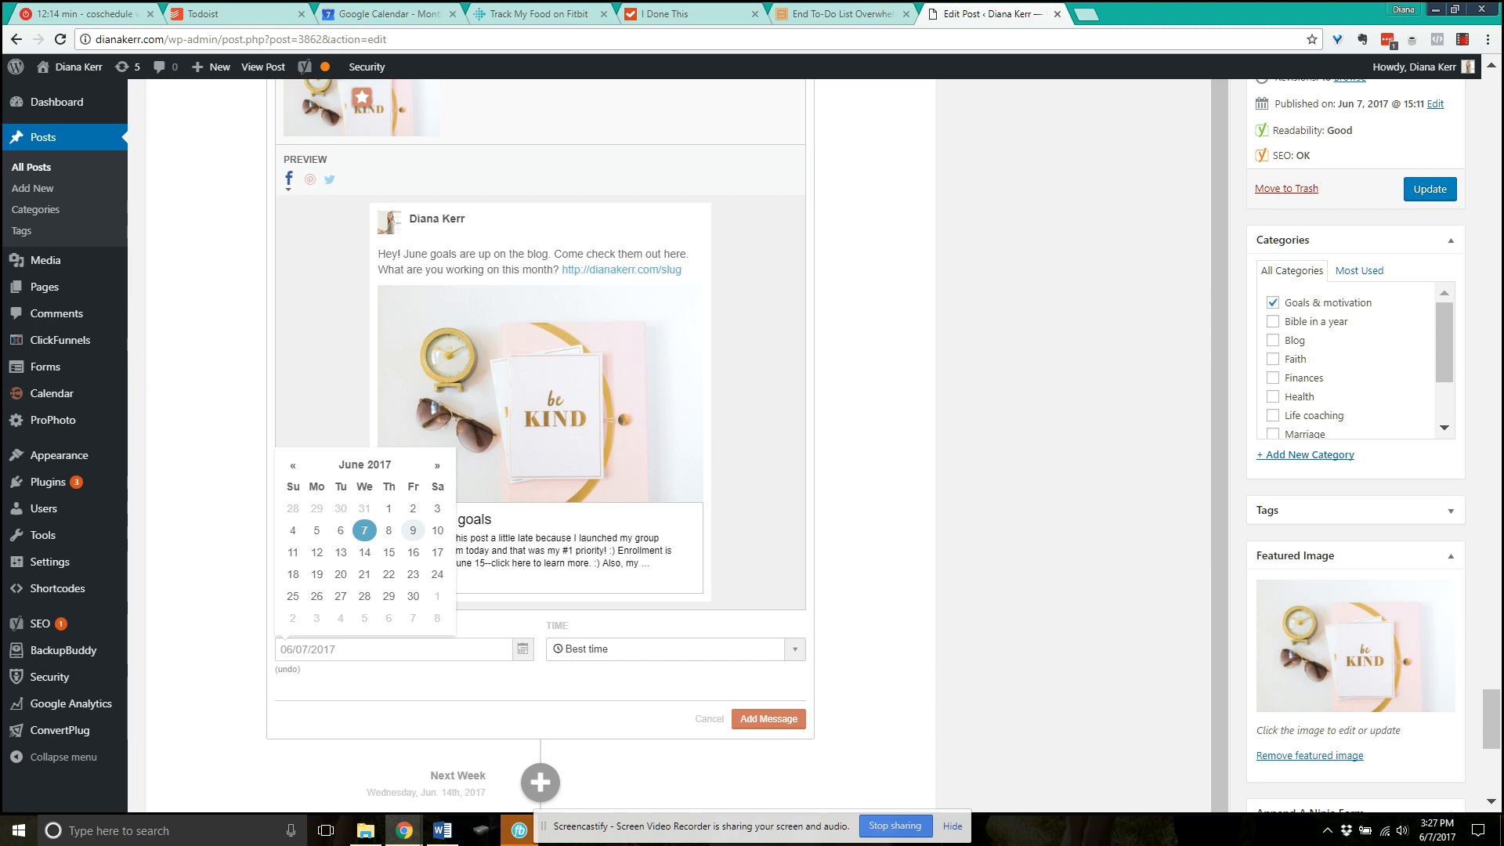
pyautogui.click(412, 531)
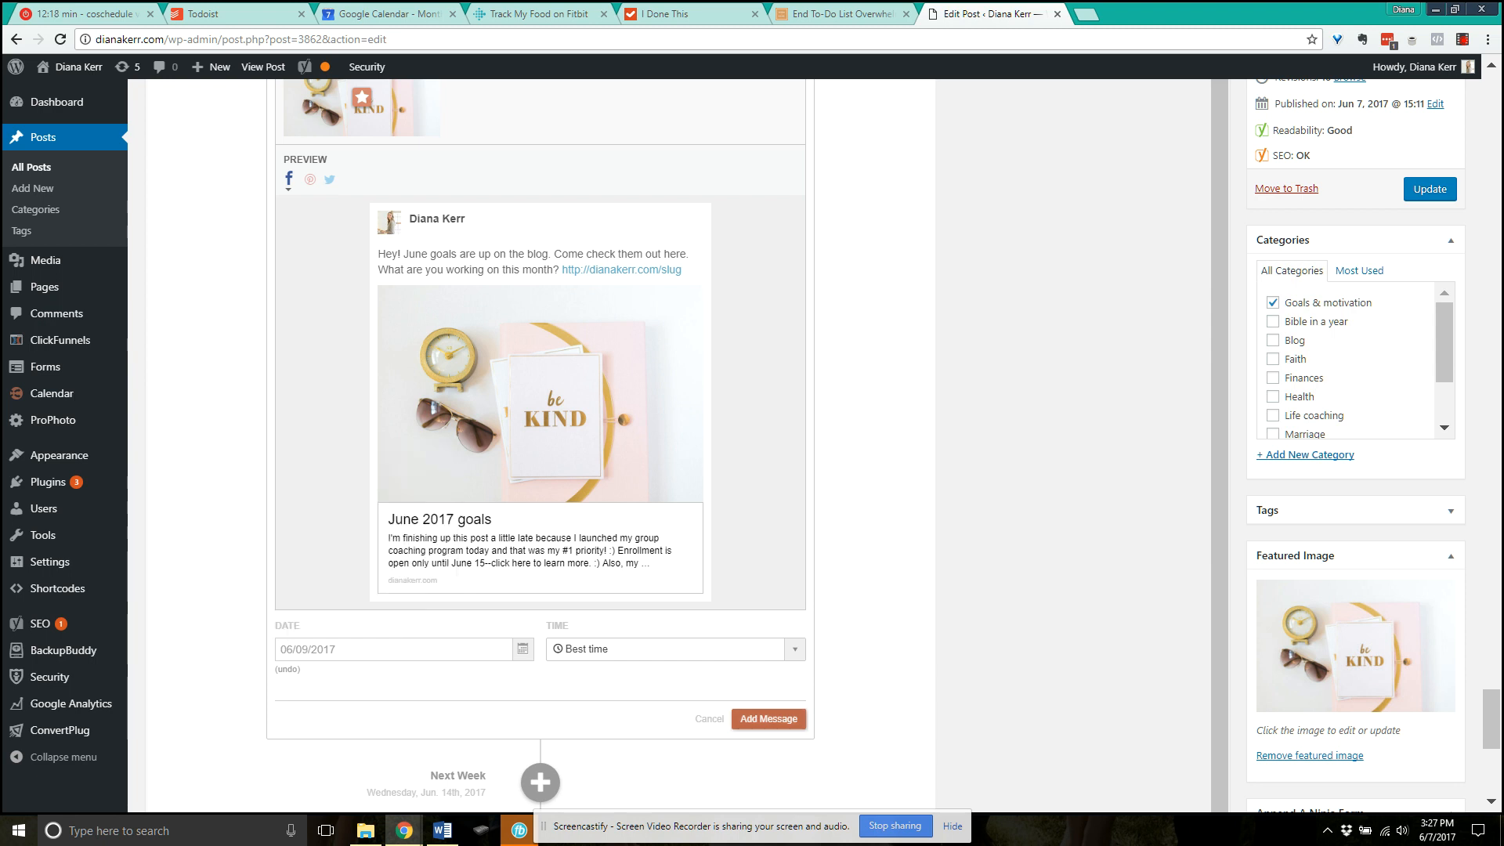
pyautogui.click(768, 718)
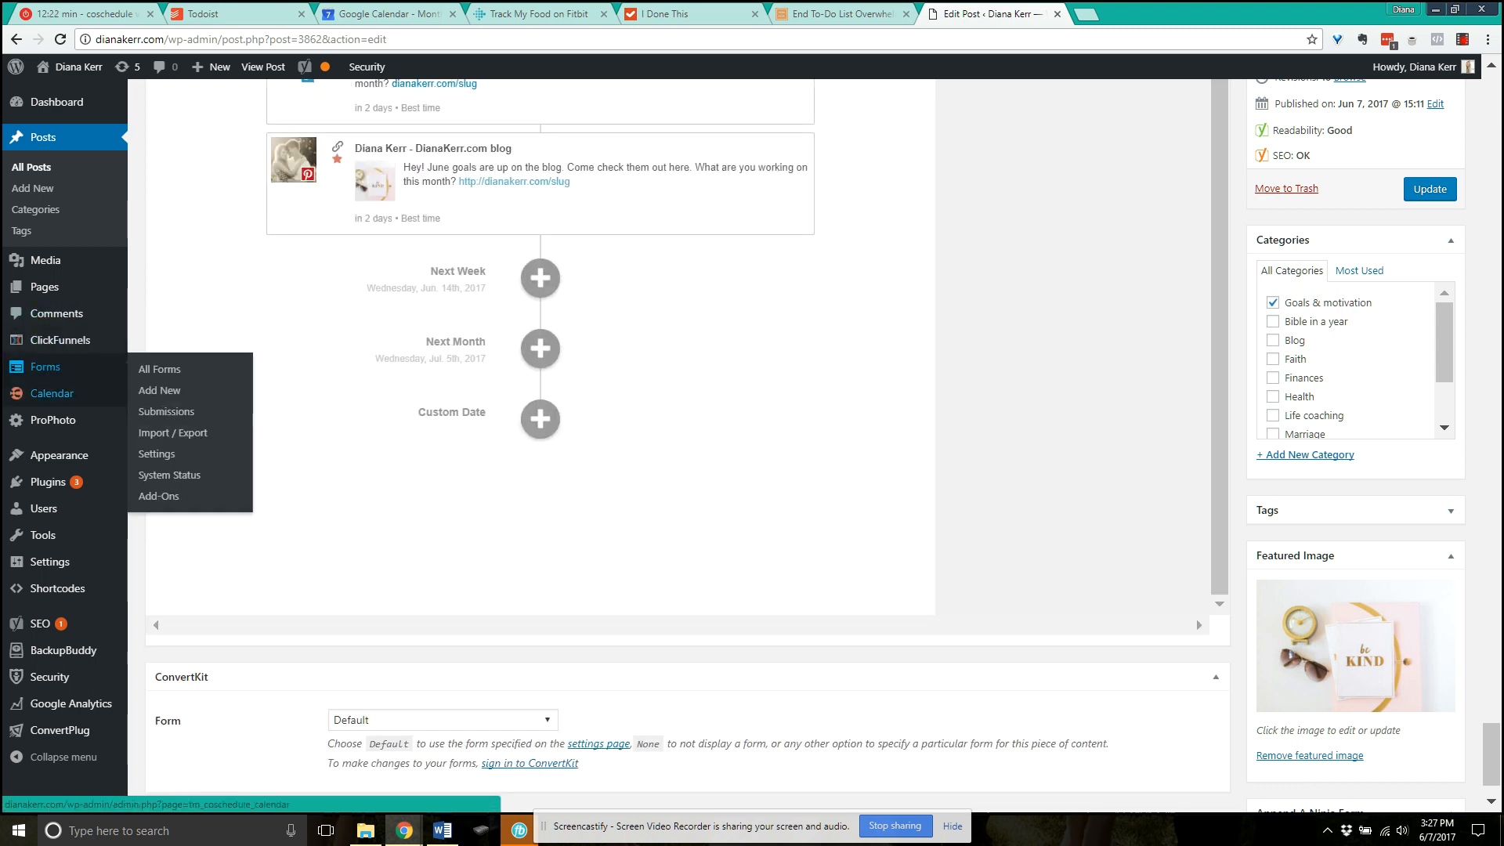
# - Open the CoSchedule calendar, look at the April 30 to May 28 period and return to May 28 to June 25, 2017
pyautogui.click(52, 393)
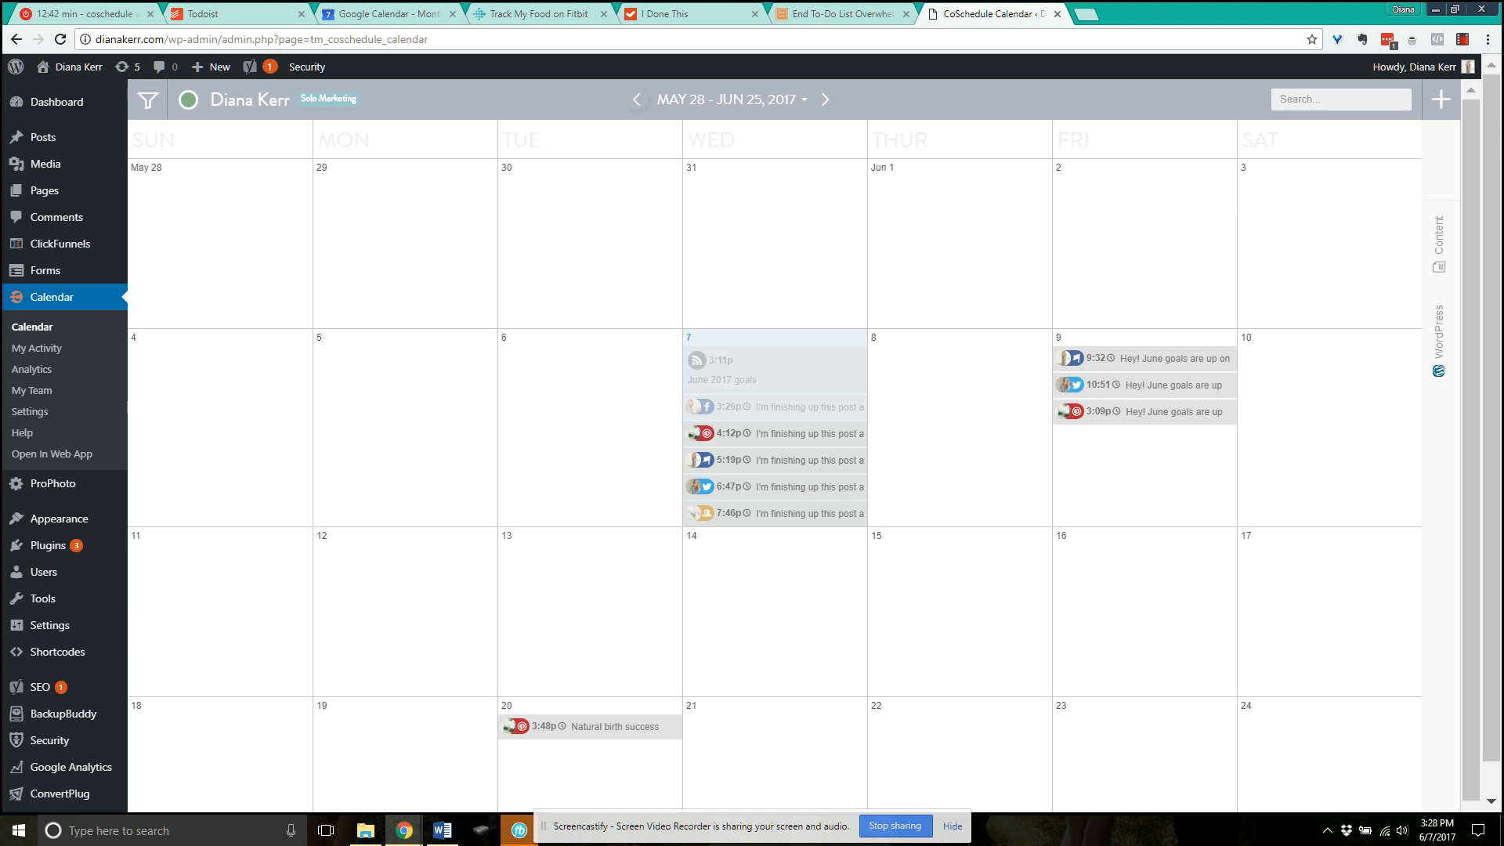
pyautogui.press('Left')
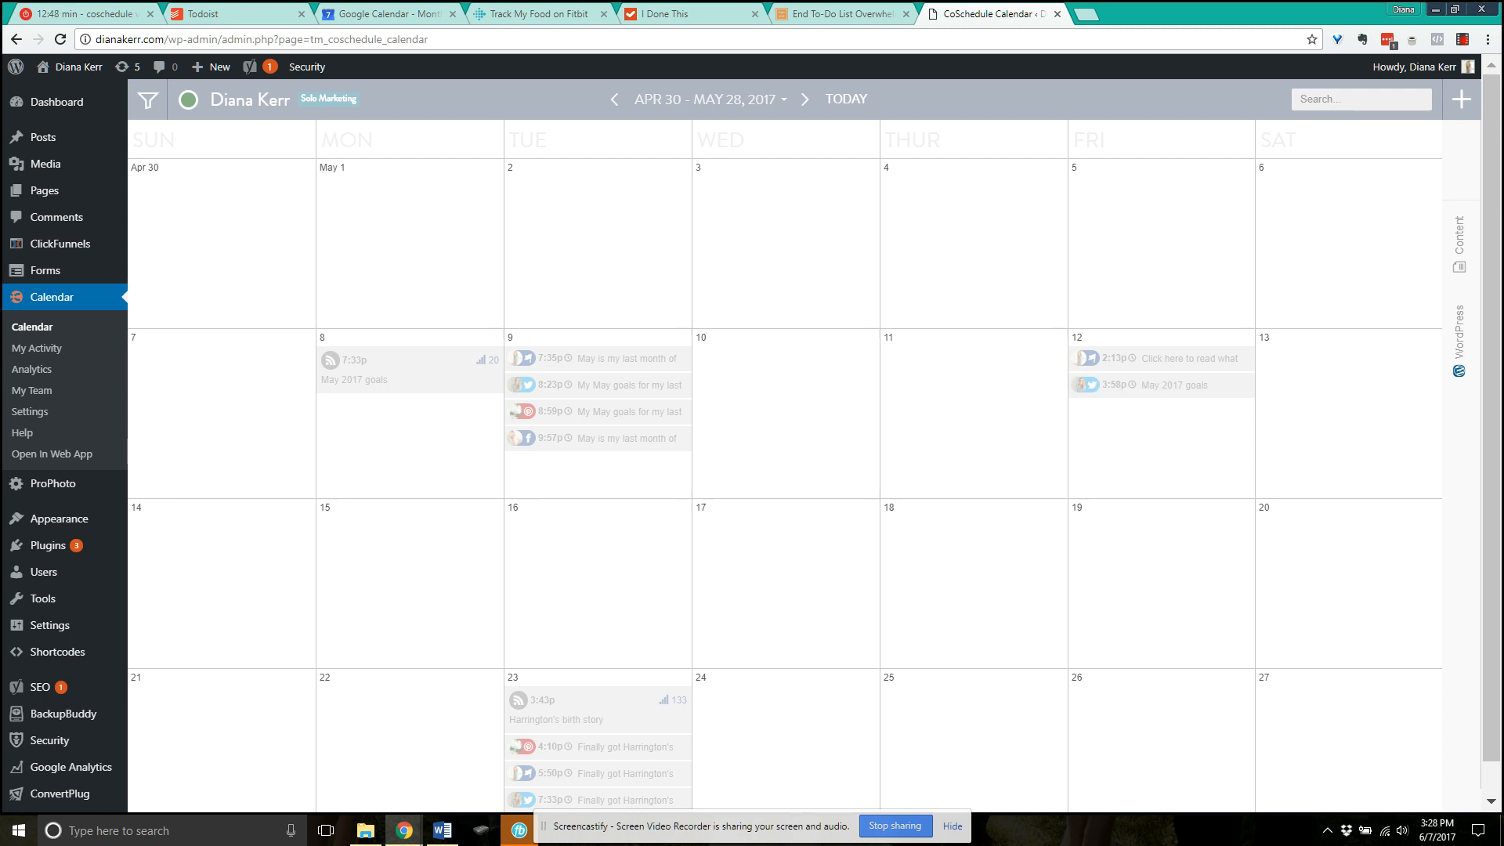
pyautogui.click(804, 99)
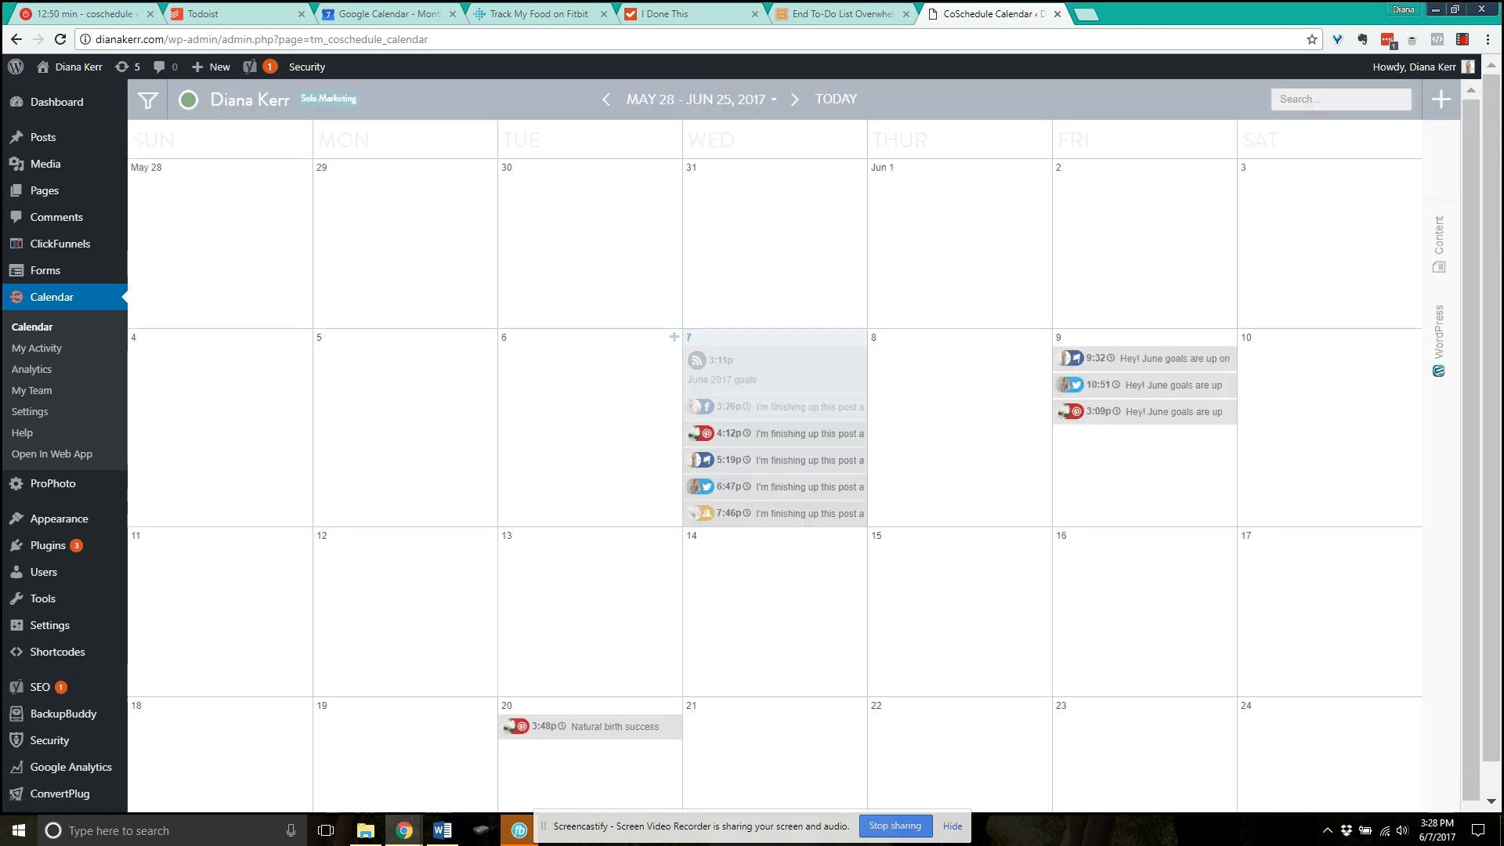
# - View the My Activity overview, and examine the shares per social network in the Top Content report of Analytics
pyautogui.click(36, 348)
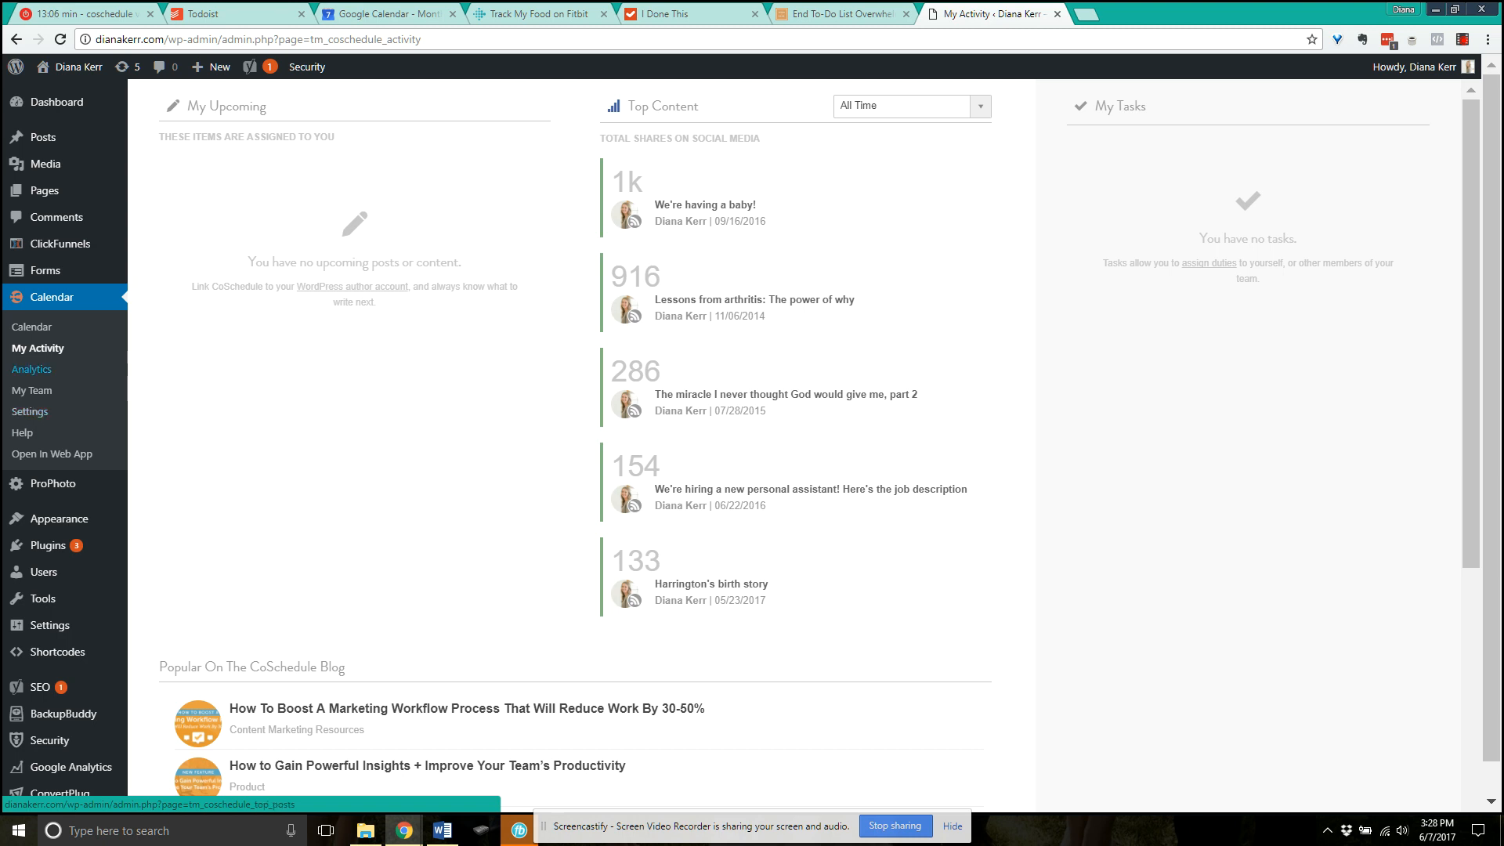
pyautogui.click(31, 369)
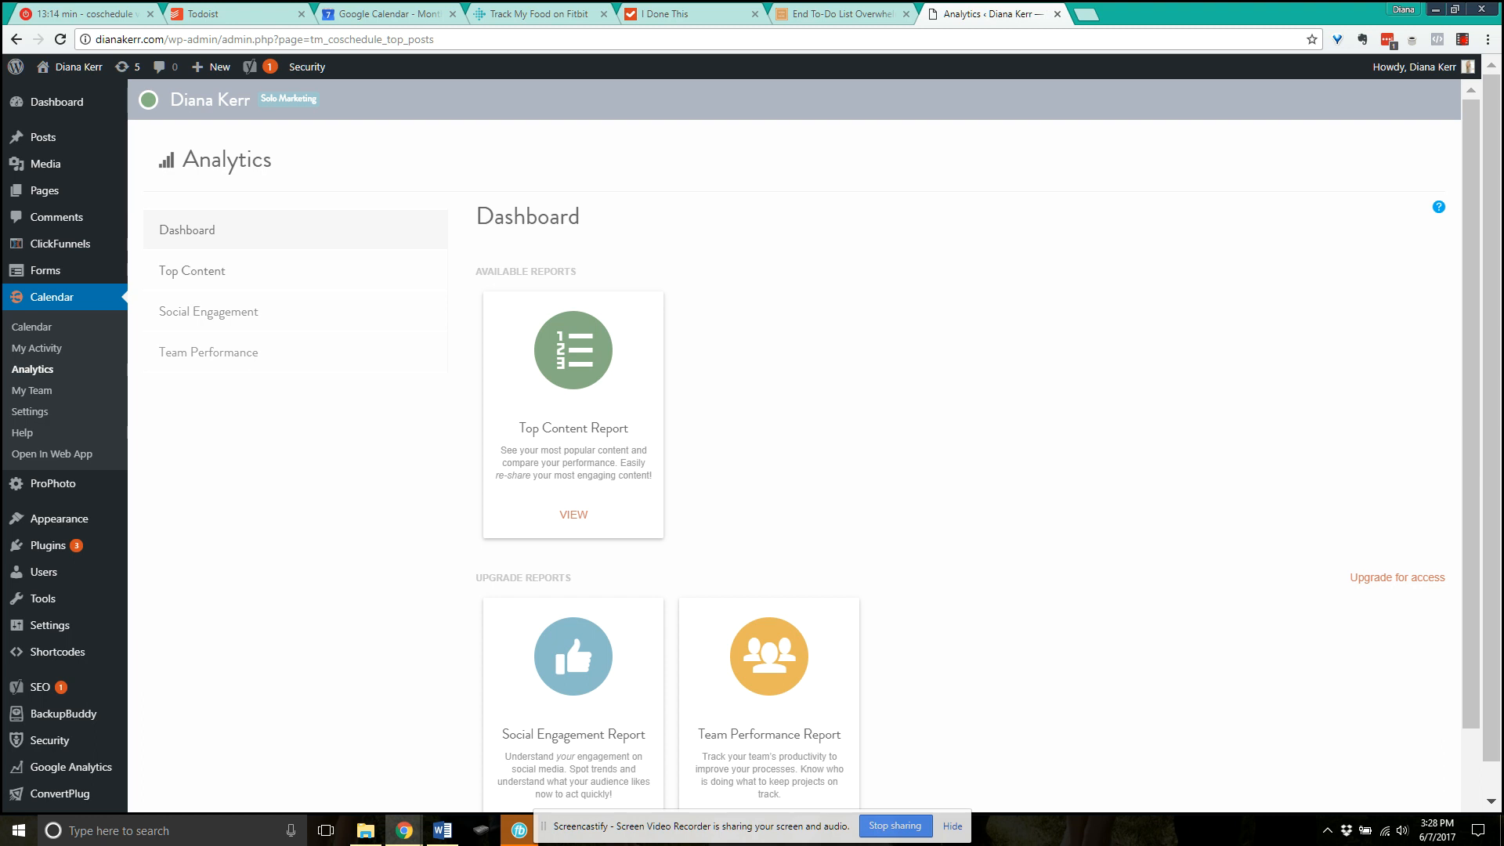
pyautogui.click(193, 271)
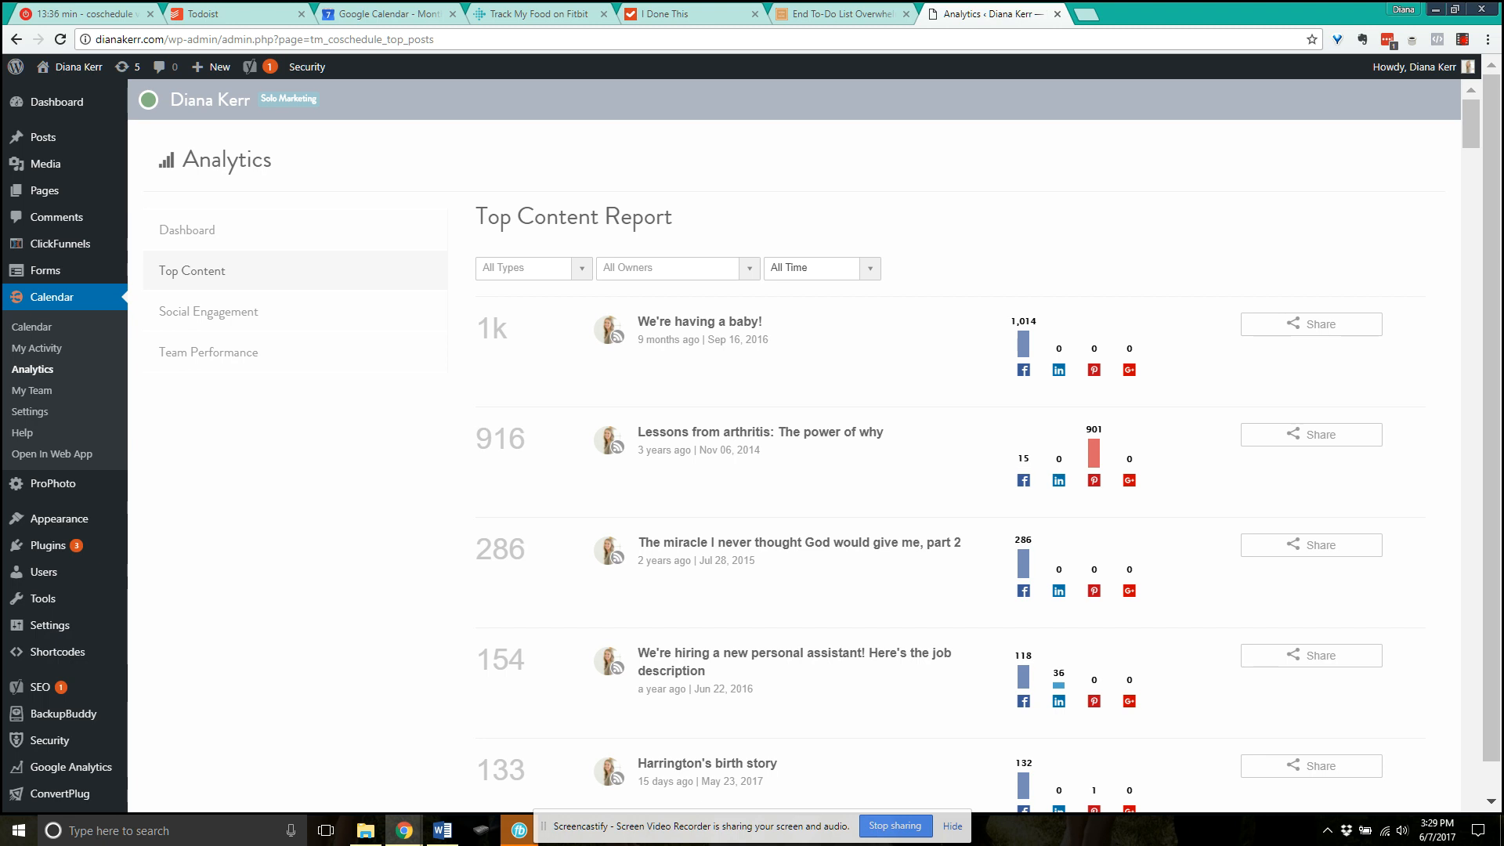
pyautogui.scroll(-1, 795, 445)
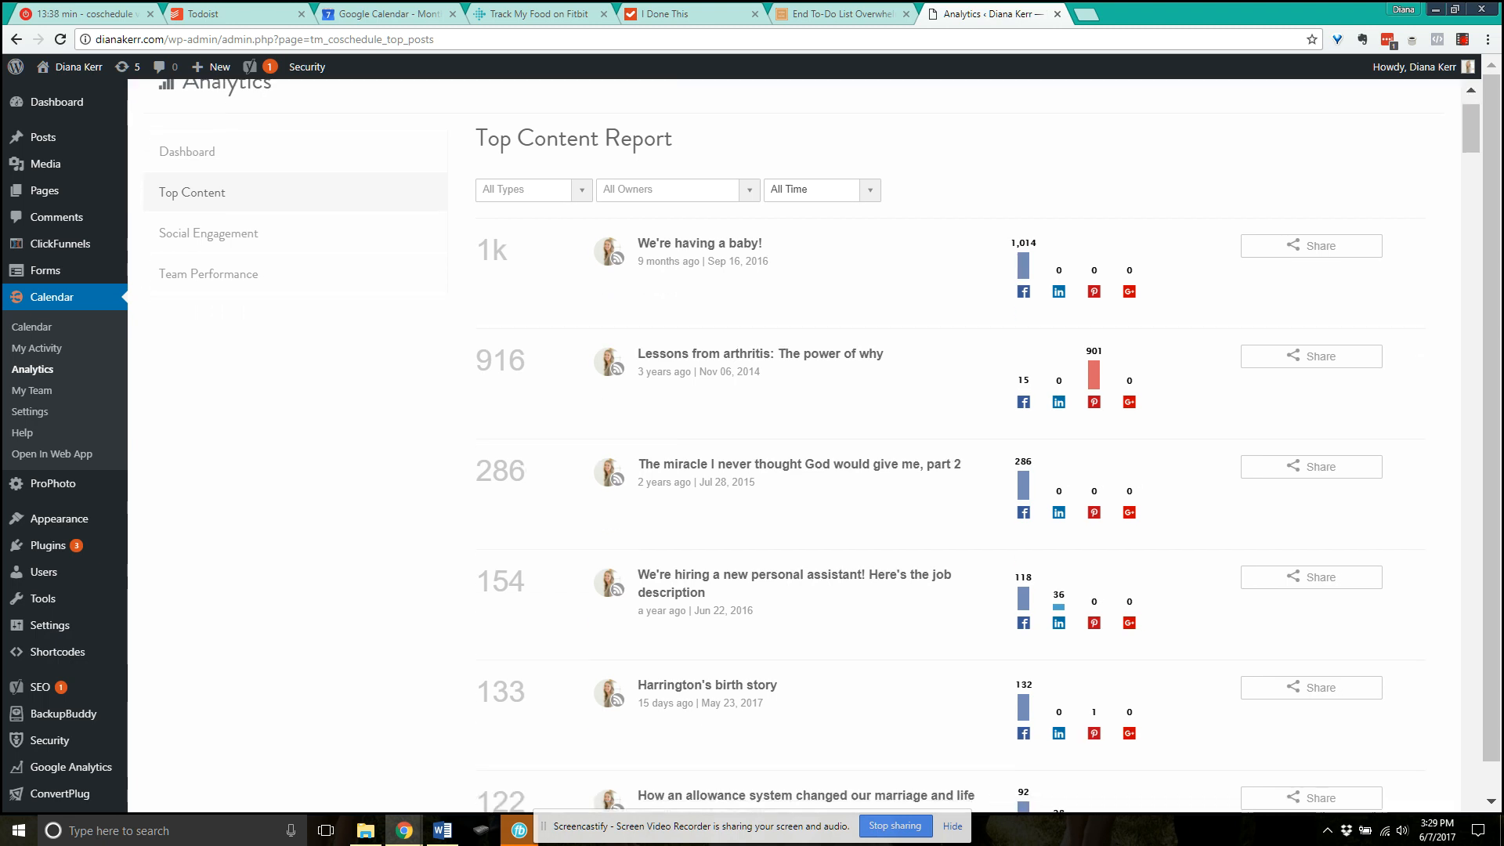
pyautogui.scroll(-1, 794, 445)
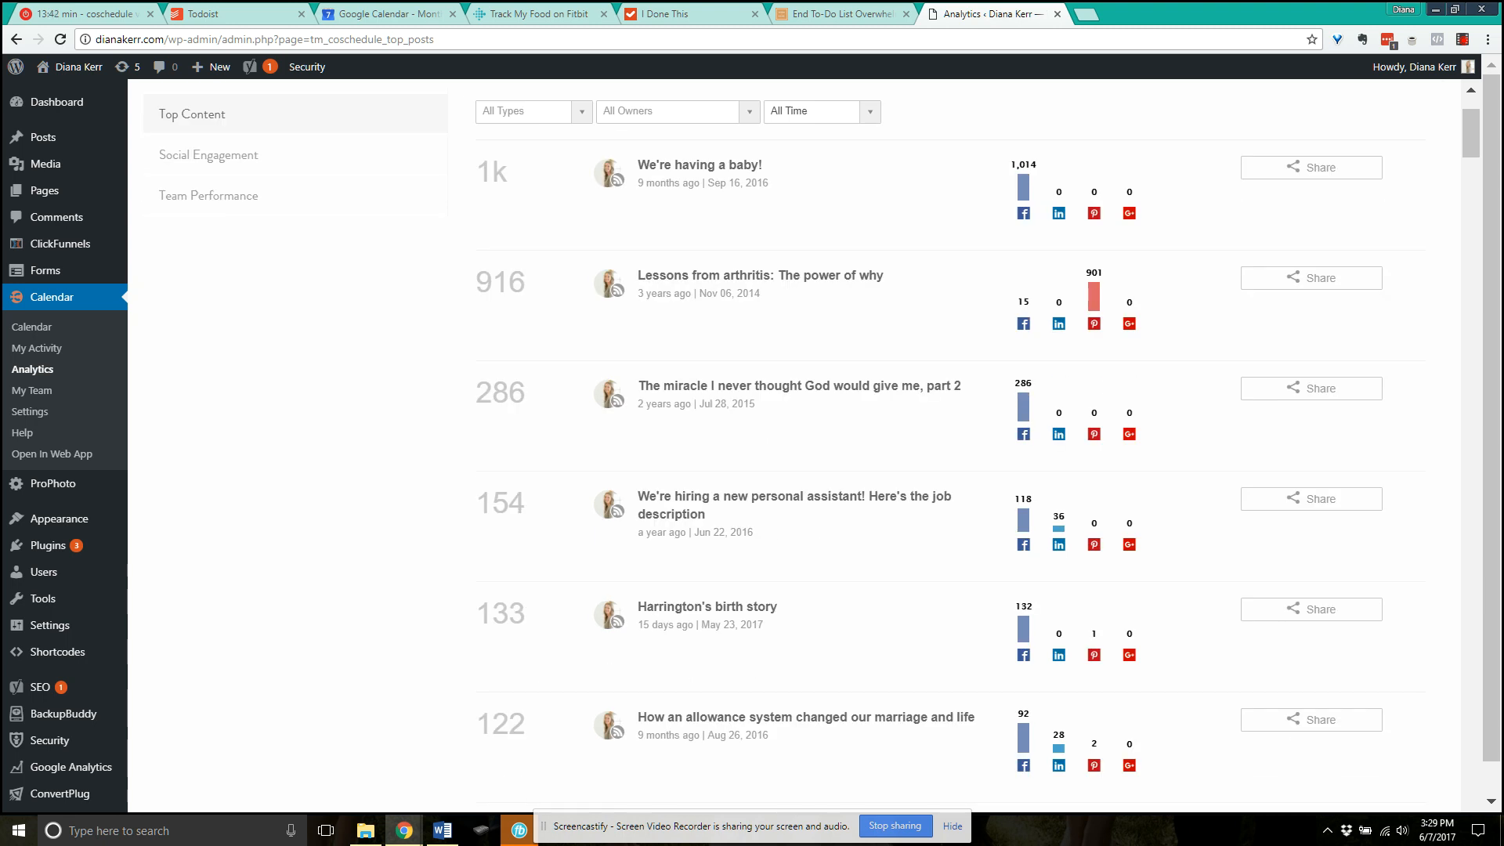
pyautogui.scroll(-1, 814, 445)
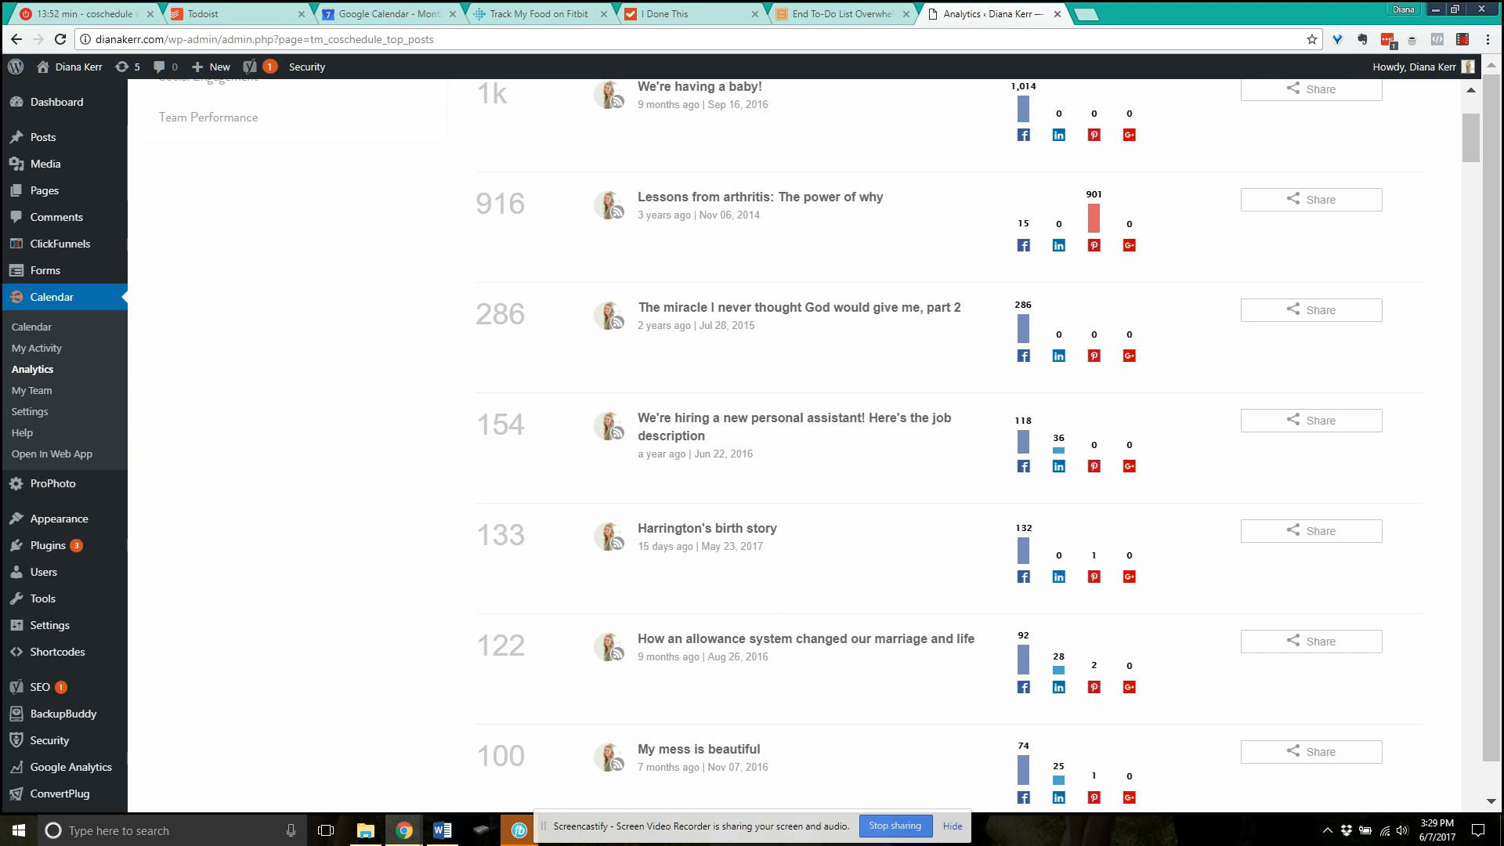
pyautogui.scroll(3, 1094, 462)
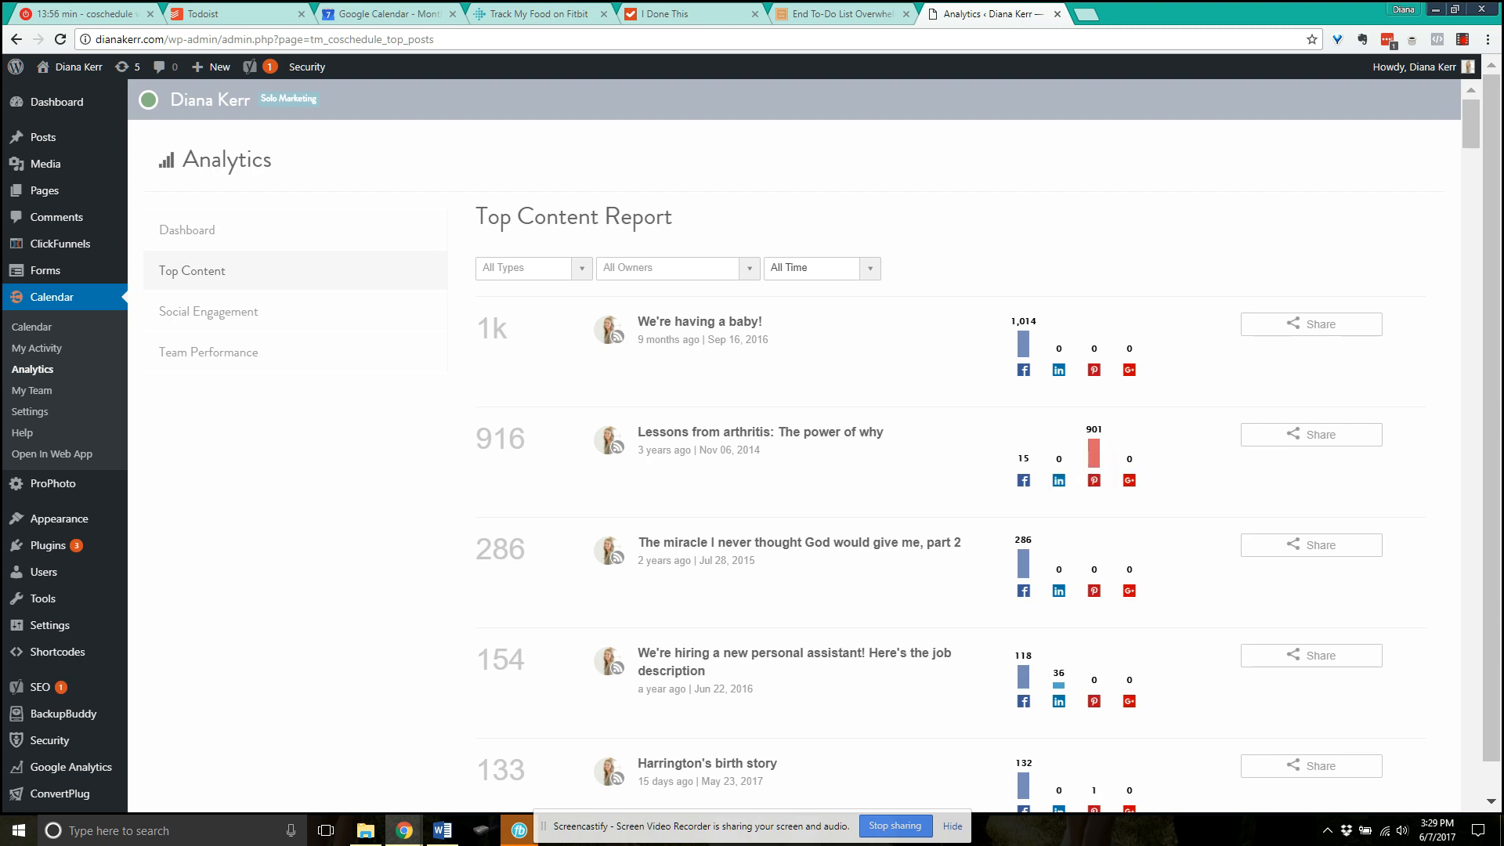
pyautogui.scroll(-1, 804, 445)
pyautogui.scroll(1, 804, 445)
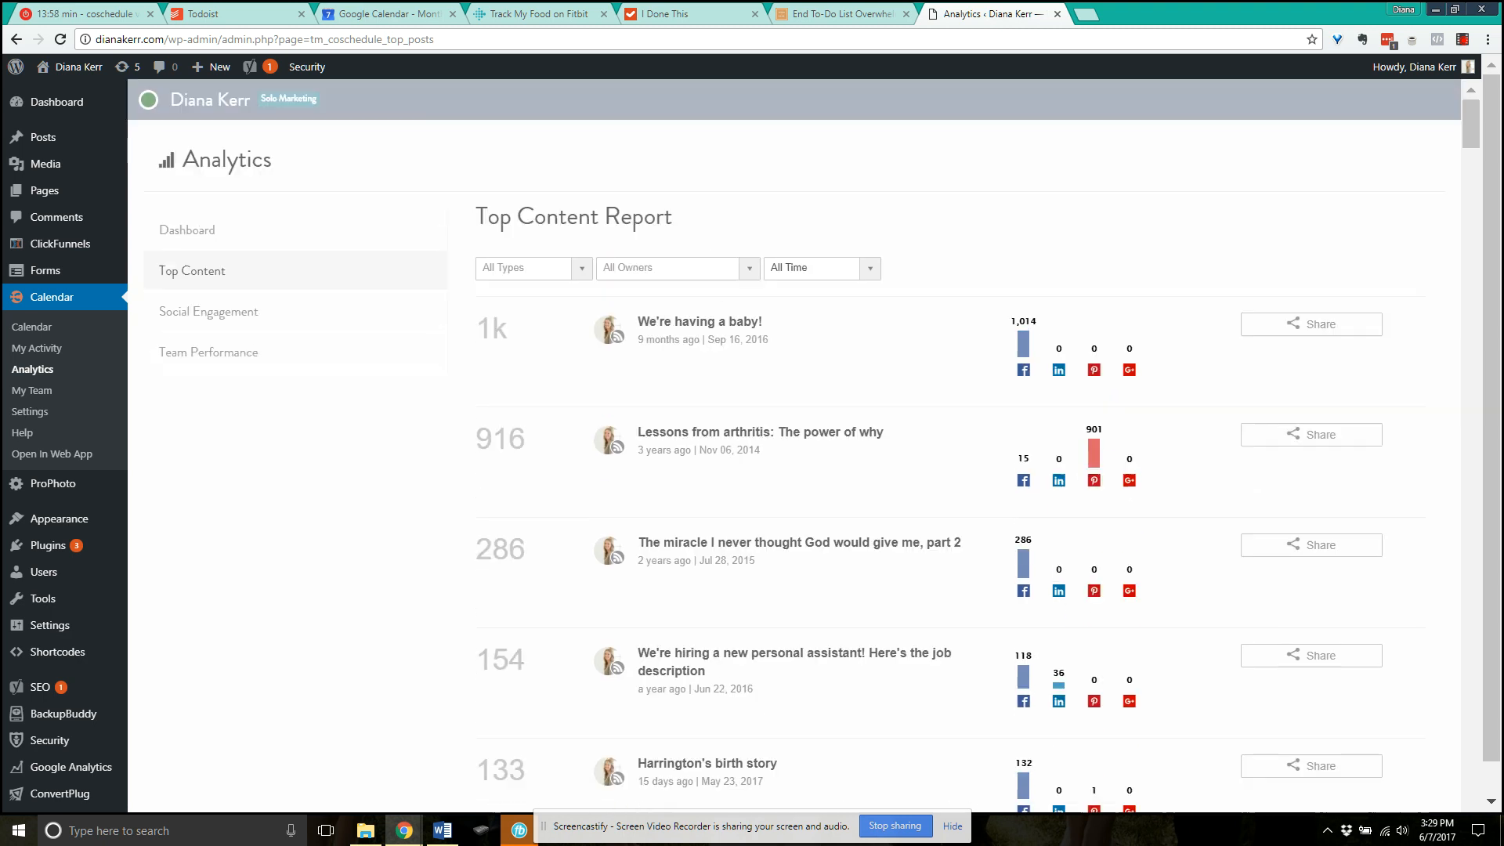